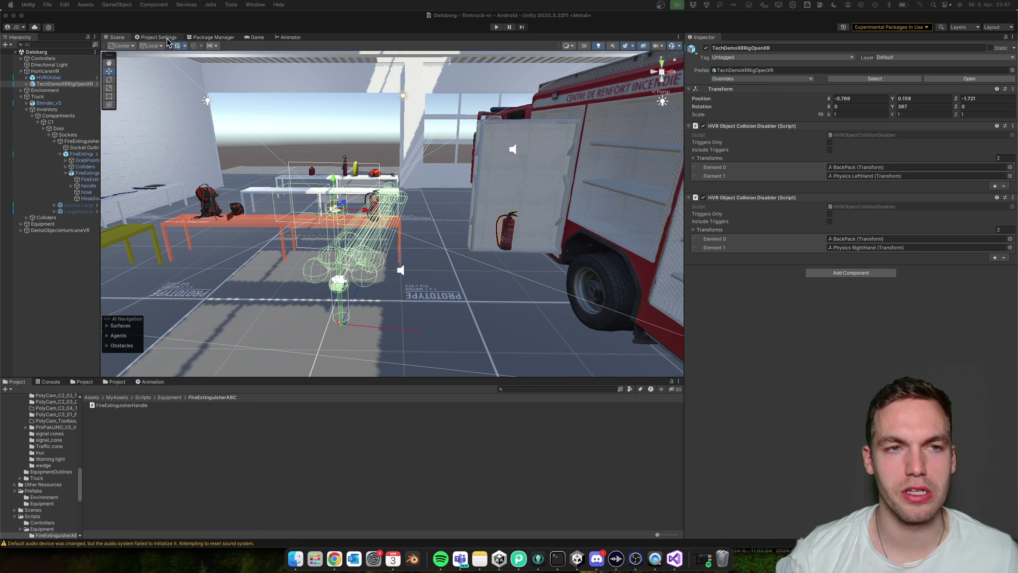
# Glance at the XR Interaction Toolkit samples, return to the fire-truck scene, then switch to Chrome.
pyautogui.click(212, 37)
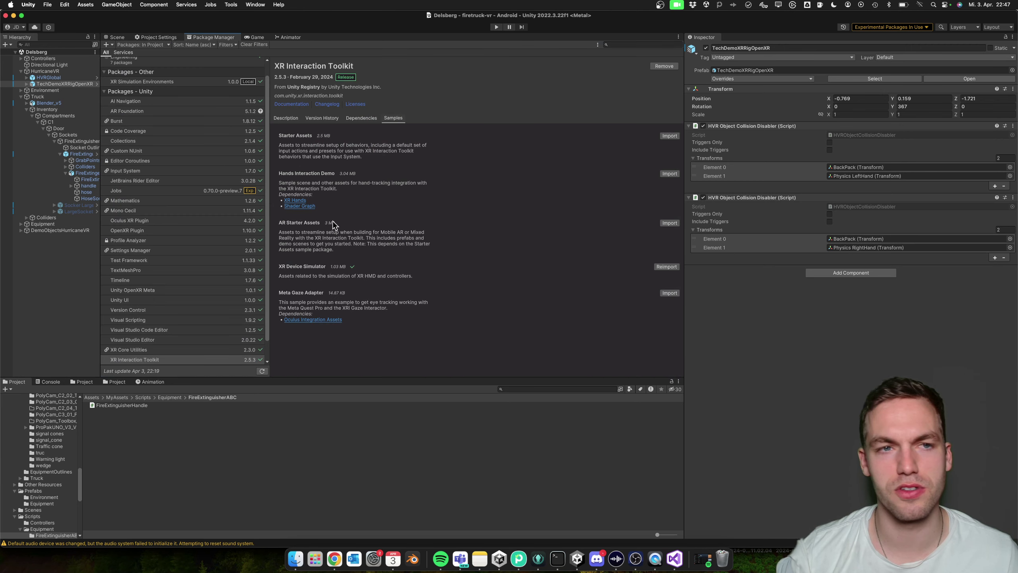
pyautogui.click(115, 38)
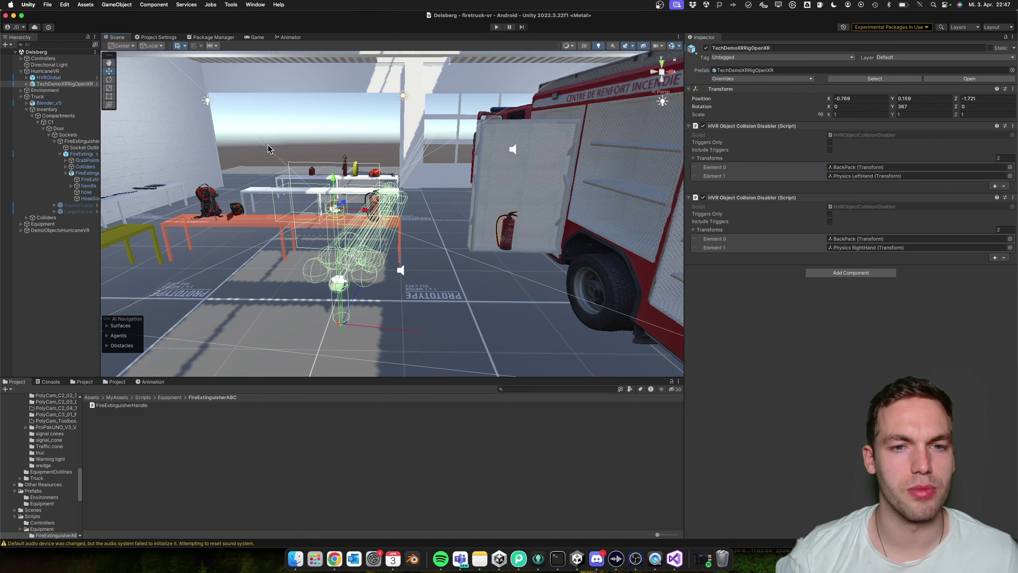
pyautogui.press('super+Tab')
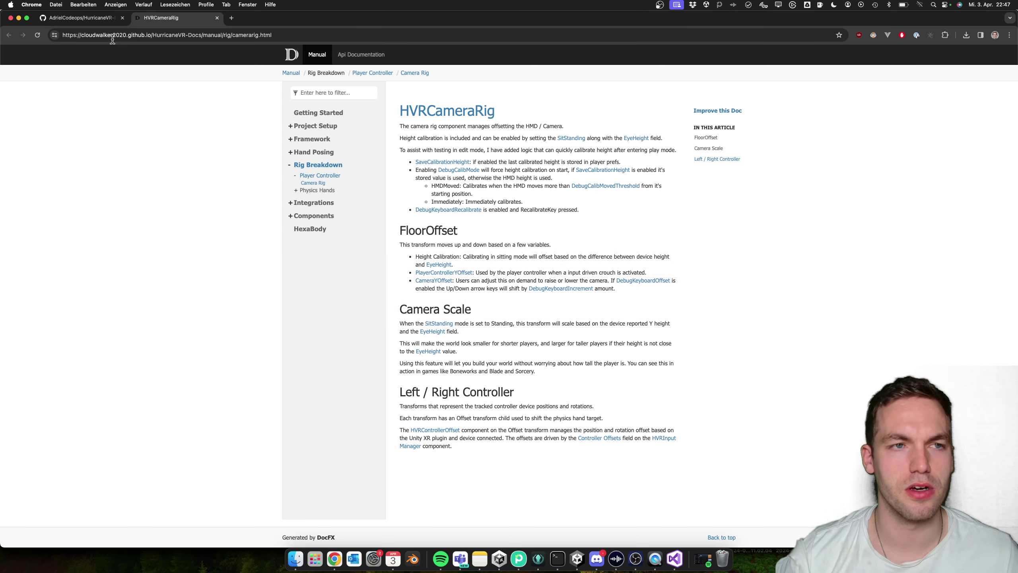
# Grab the HurricaneVR-Extensions ZIP via Code > Download ZIP and open HurricaneVR-Extensions-main in Finder.
pyautogui.click(88, 17)
pyautogui.click(201, 35)
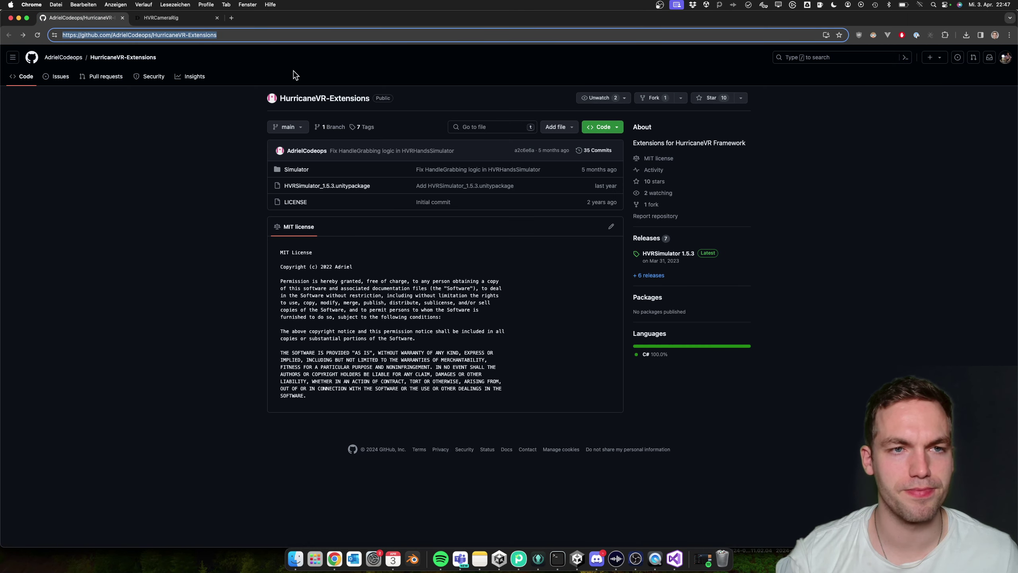
pyautogui.click(602, 127)
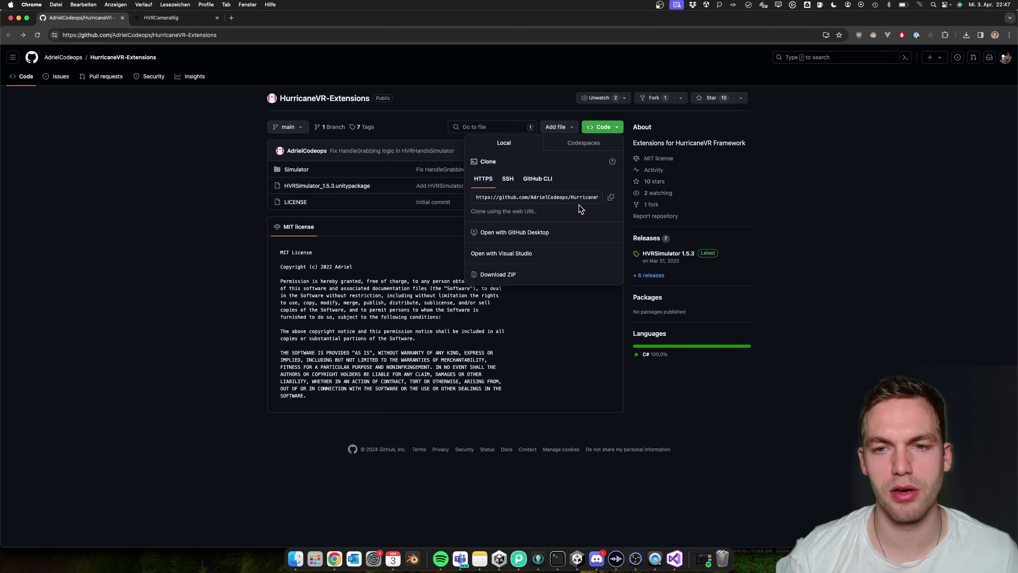
pyautogui.click(525, 276)
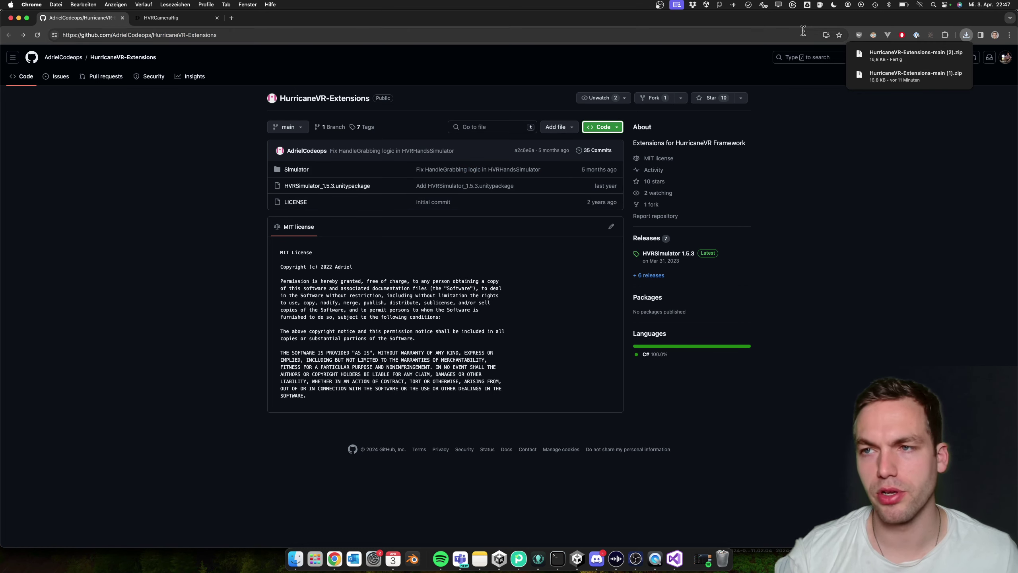
pyautogui.click(947, 55)
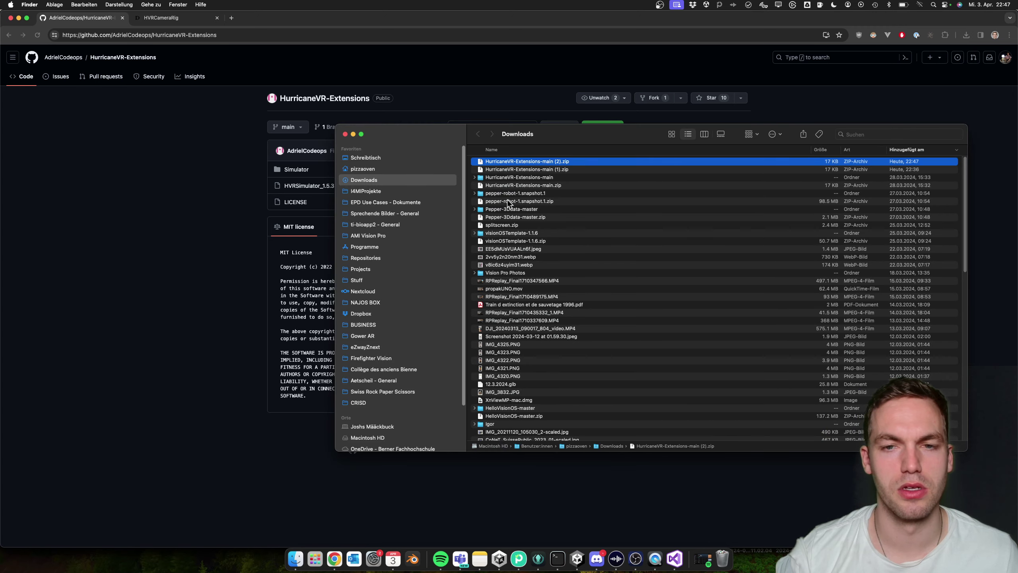
pyautogui.doubleClick(528, 177)
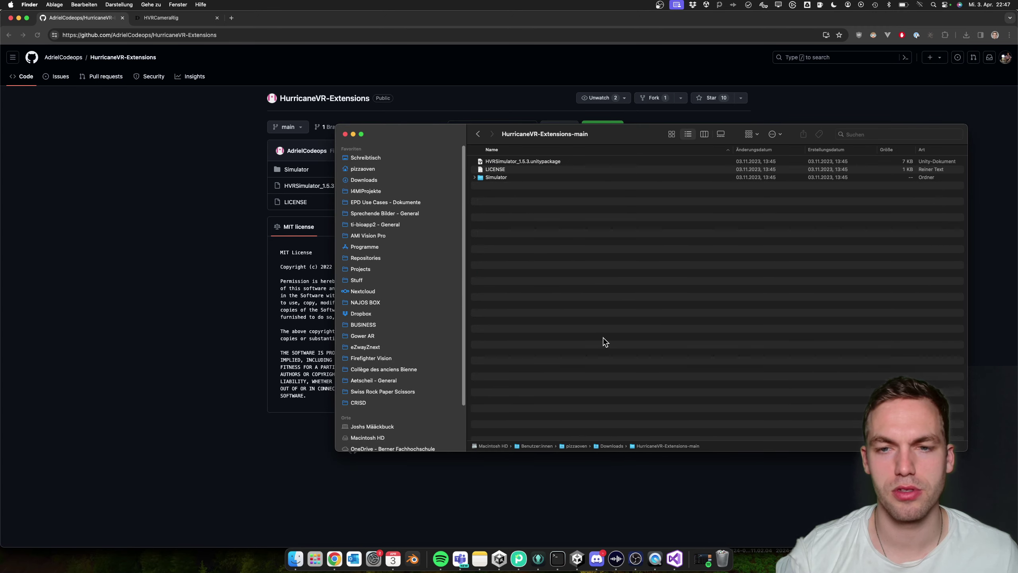
# Import all files of HVRSimulator_1.5.3.unitypackage through Assets > Import Package > Custom Package.
pyautogui.click(577, 559)
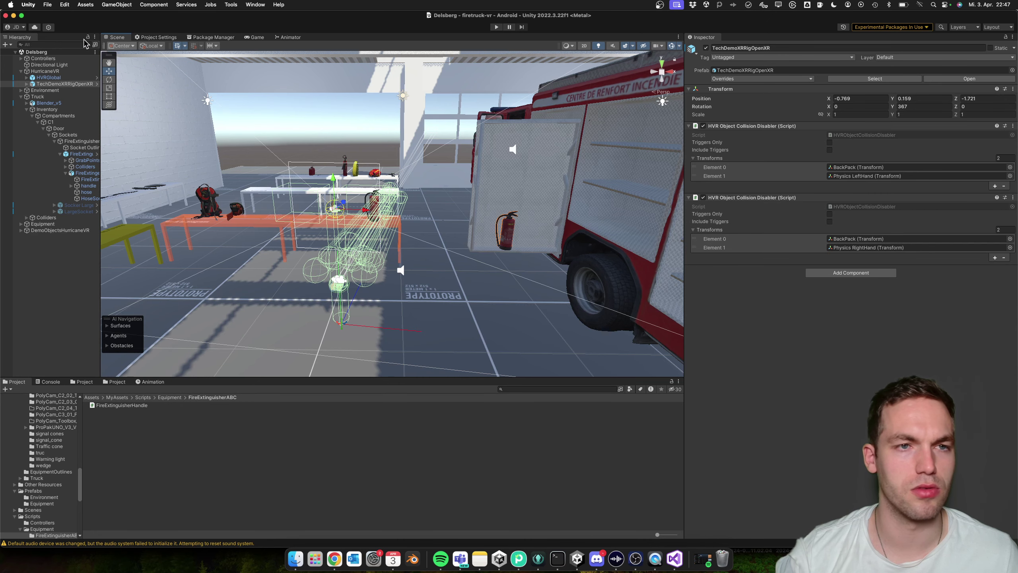
pyautogui.click(116, 4)
pyautogui.moveTo(85, 5)
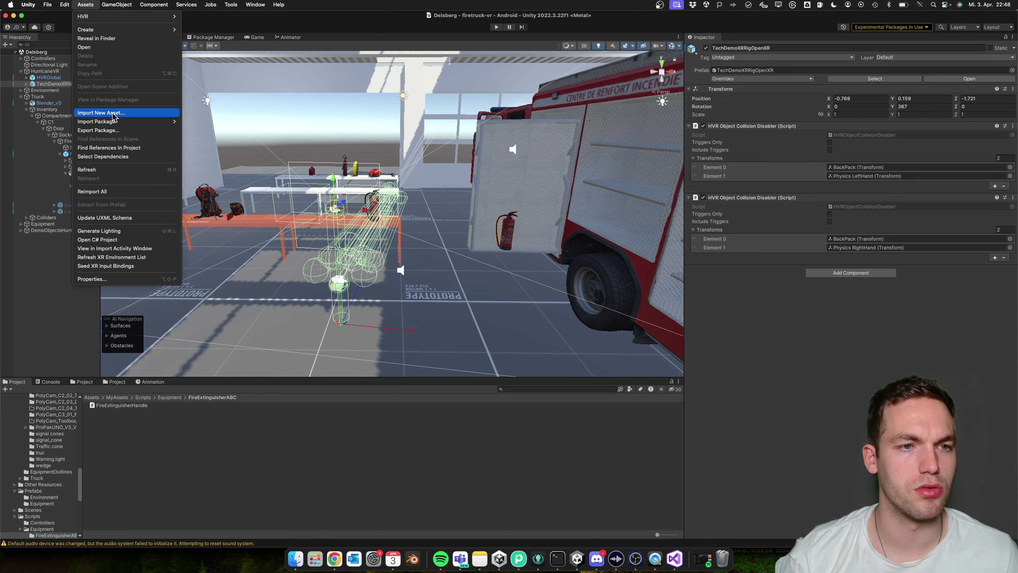
pyautogui.moveTo(114, 121)
pyautogui.click(198, 122)
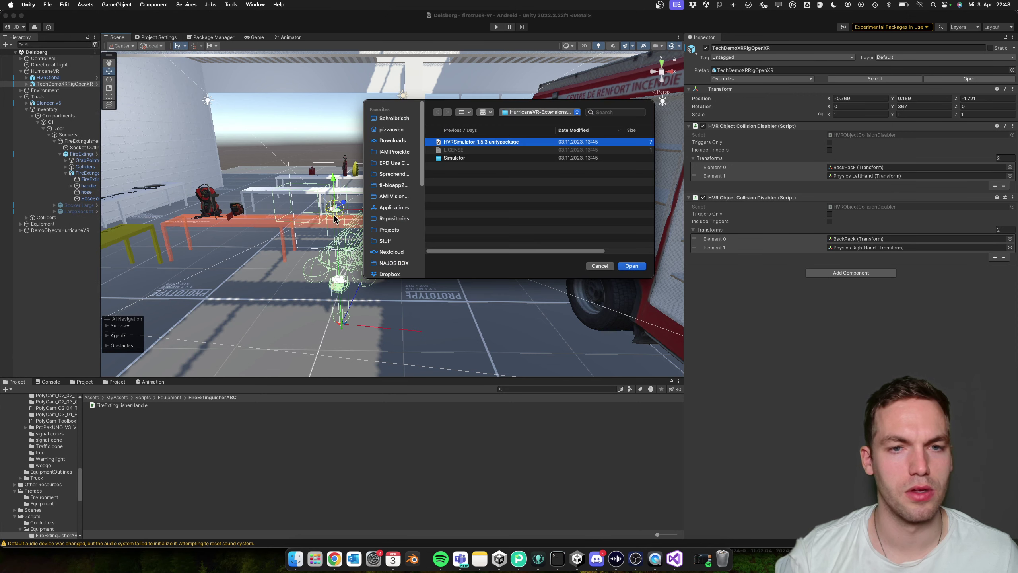
pyautogui.doubleClick(481, 143)
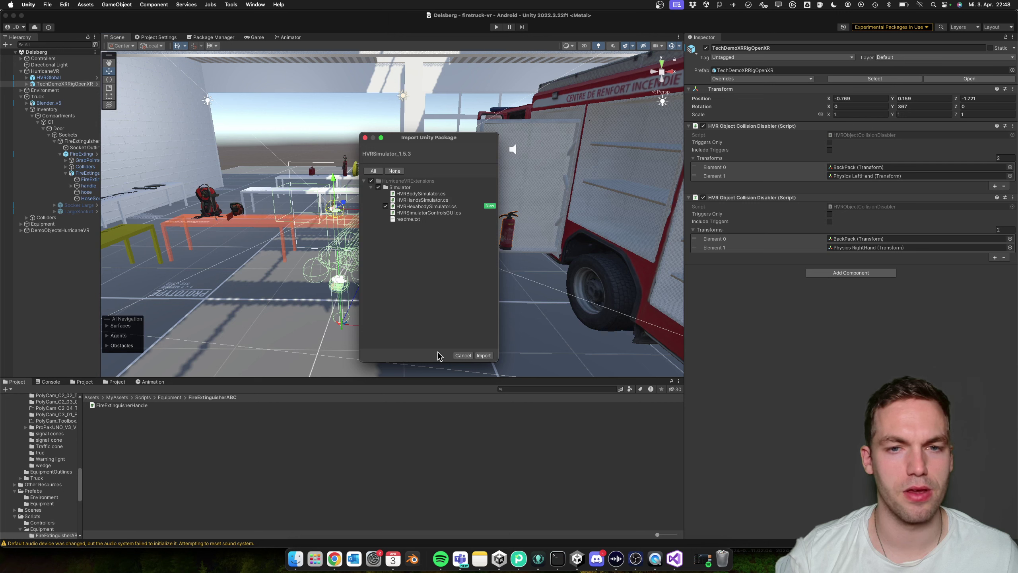
pyautogui.click(481, 356)
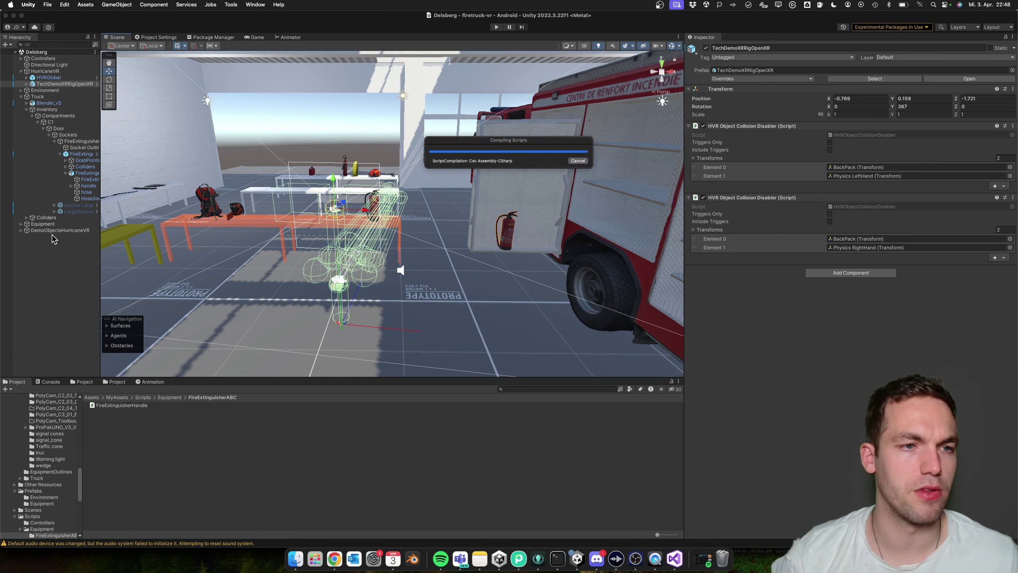
# Create an empty GameObject in the Hierarchy named 'Hands & Body Simulator'.
pyautogui.rightClick(23, 254)
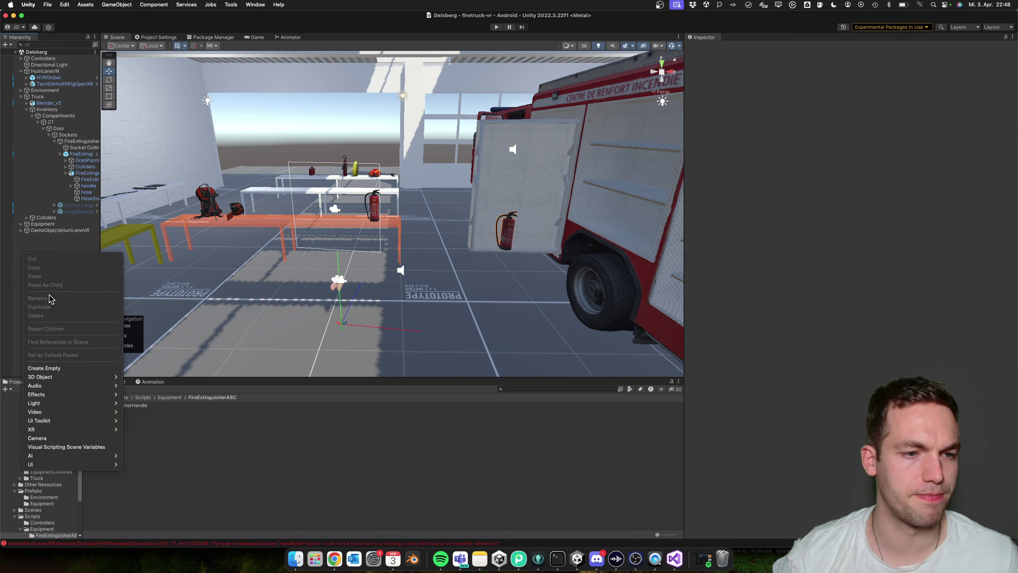
pyautogui.click(52, 369)
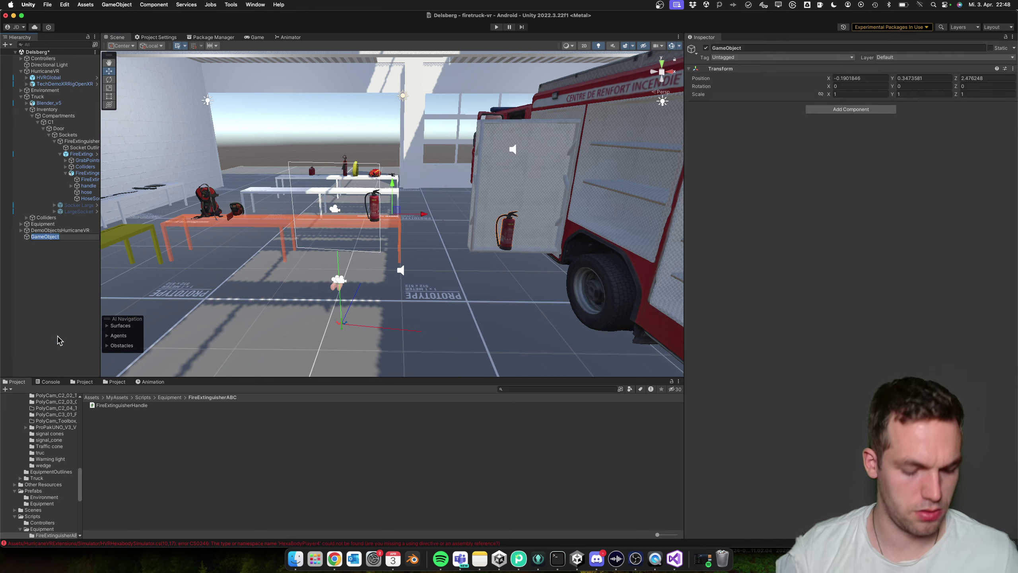
pyautogui.write('Hands ')
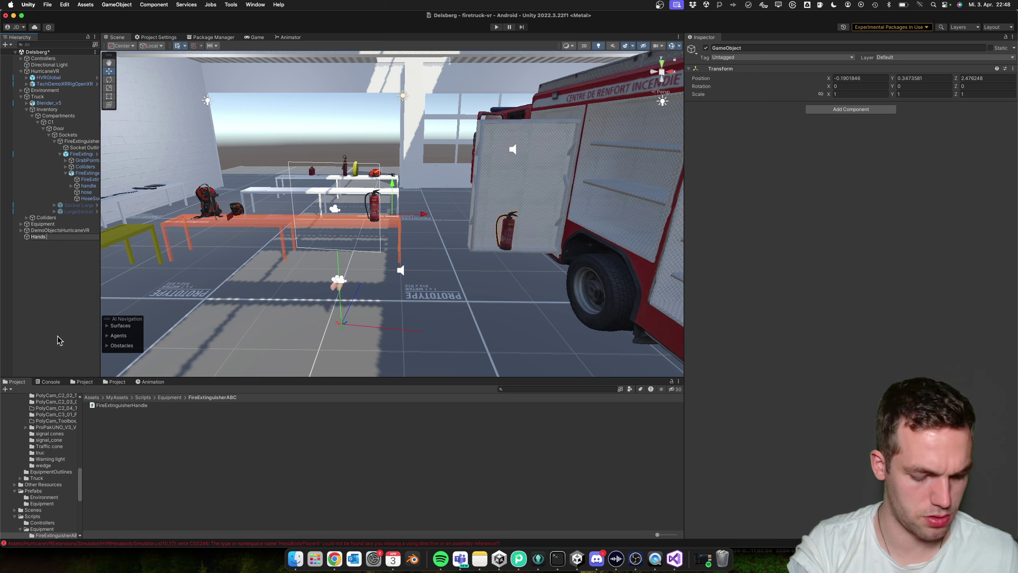
pyautogui.write('& Body S')
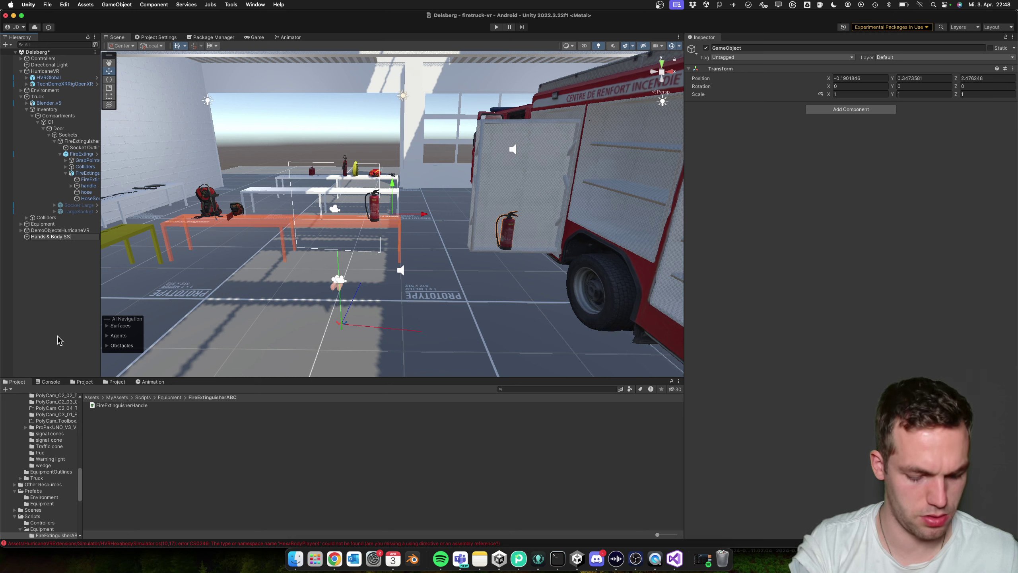
pyautogui.write('S')
pyautogui.press('BackSpace')
pyautogui.write('imulator')
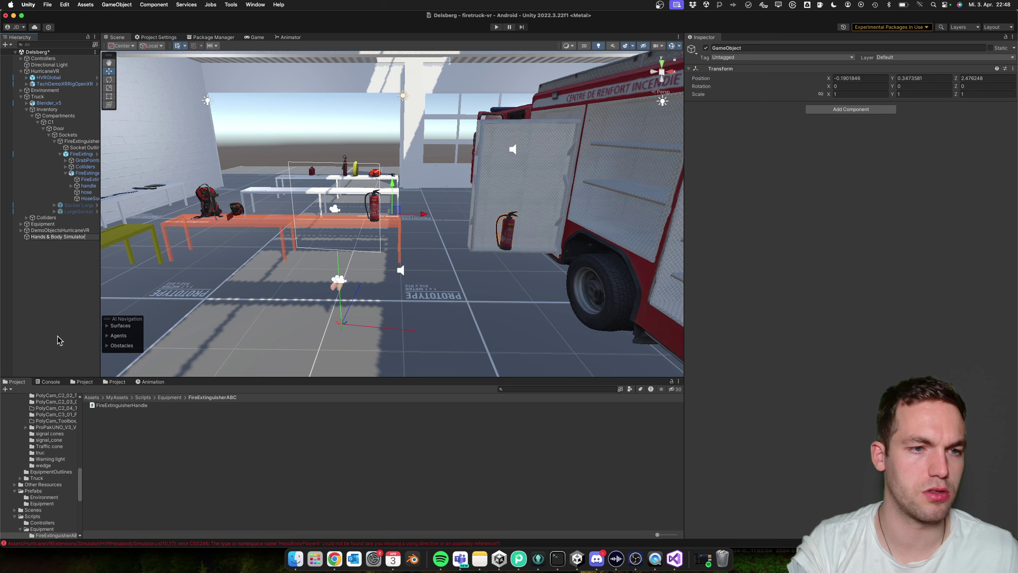
pyautogui.press('Return')
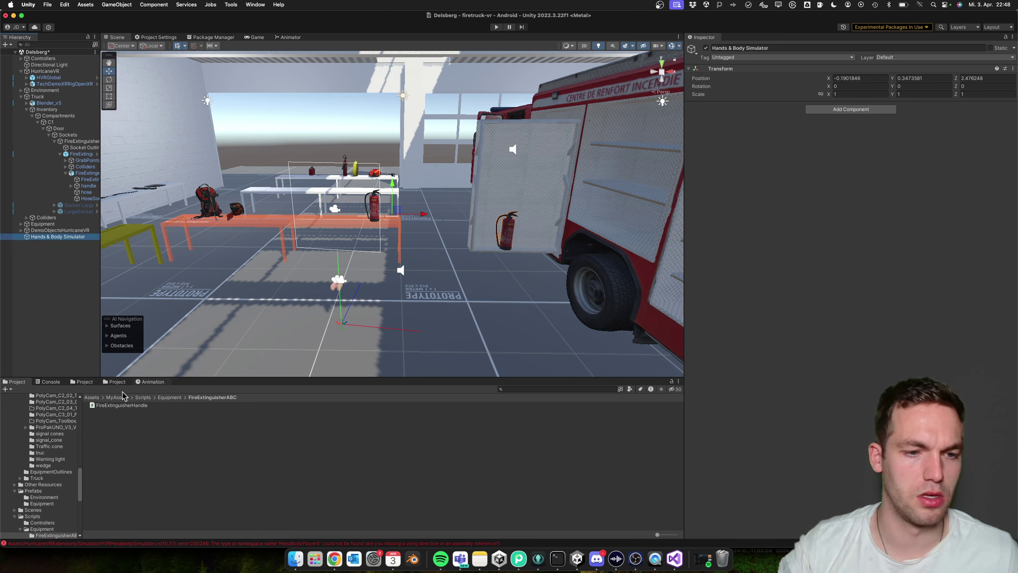
# Browse to the HurricaneVRExtensions Simulator scripts folder and select HVRBodySimulator and HVRHandsSimulator.
pyautogui.click(119, 397)
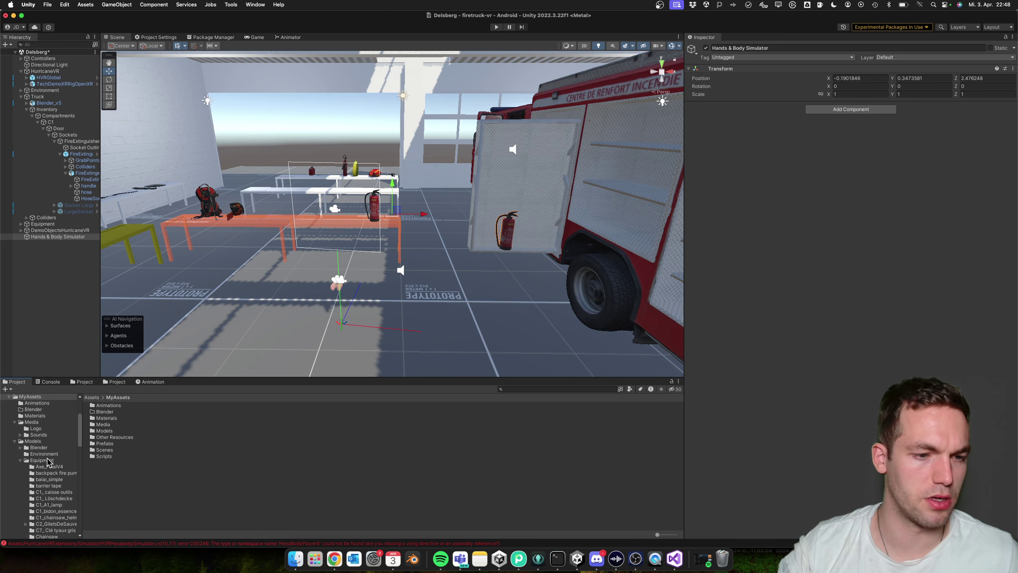
pyautogui.scroll(5, 47, 461)
pyautogui.click(33, 434)
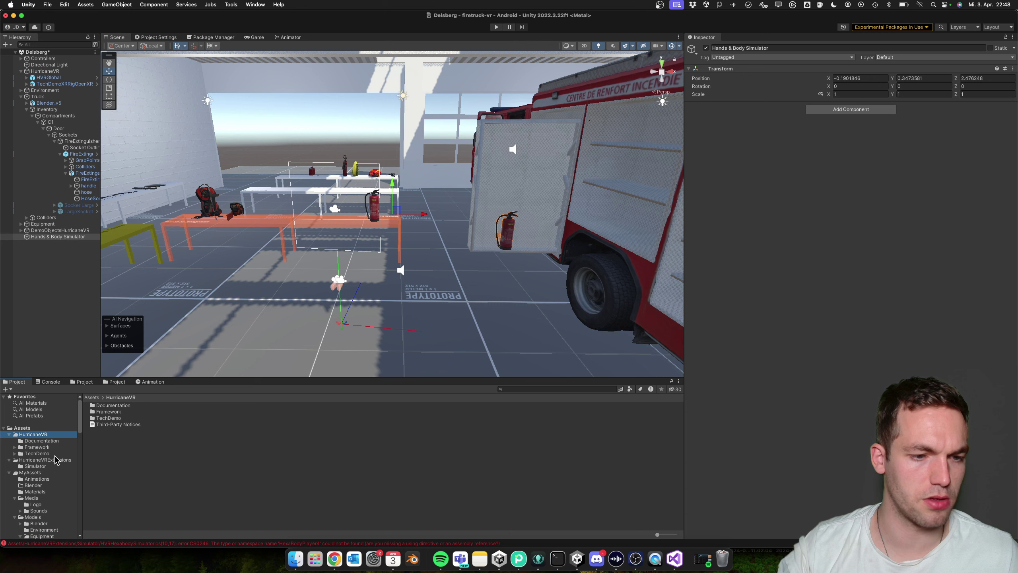
pyautogui.doubleClick(113, 413)
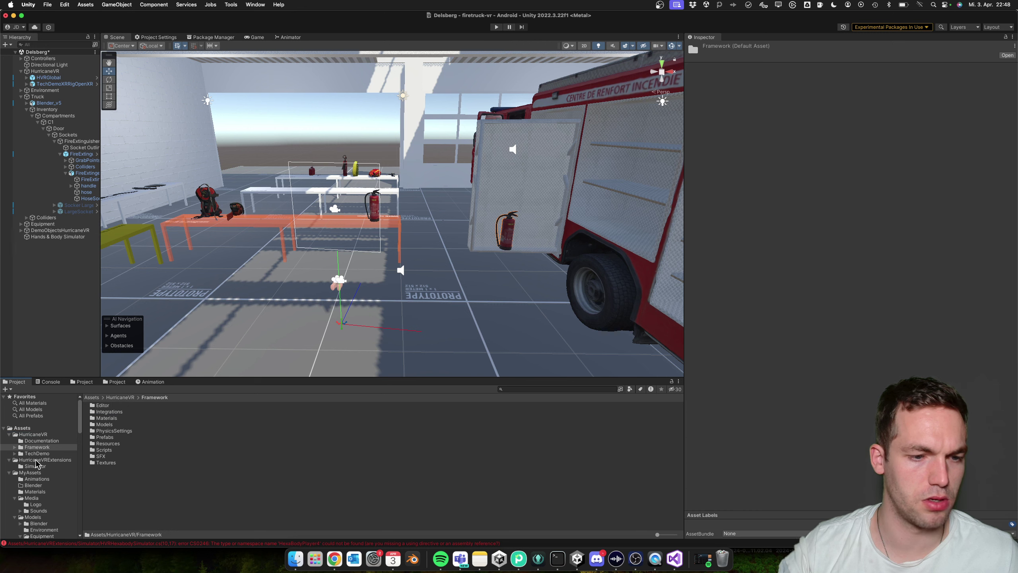
pyautogui.click(38, 461)
pyautogui.doubleClick(105, 405)
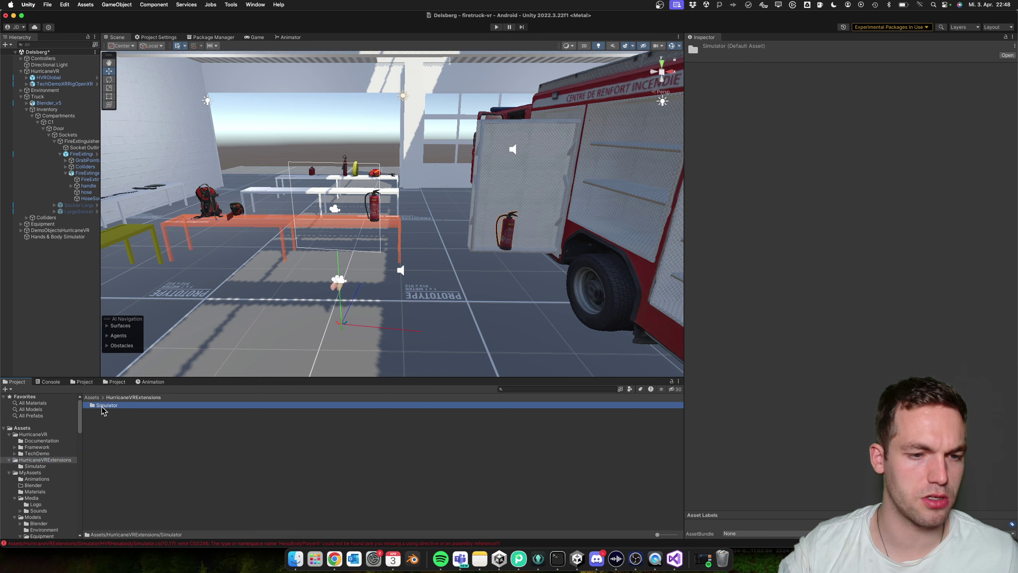
pyautogui.click(128, 406)
pyautogui.keyDown('shift'); pyautogui.click(133, 412); pyautogui.keyUp('shift')
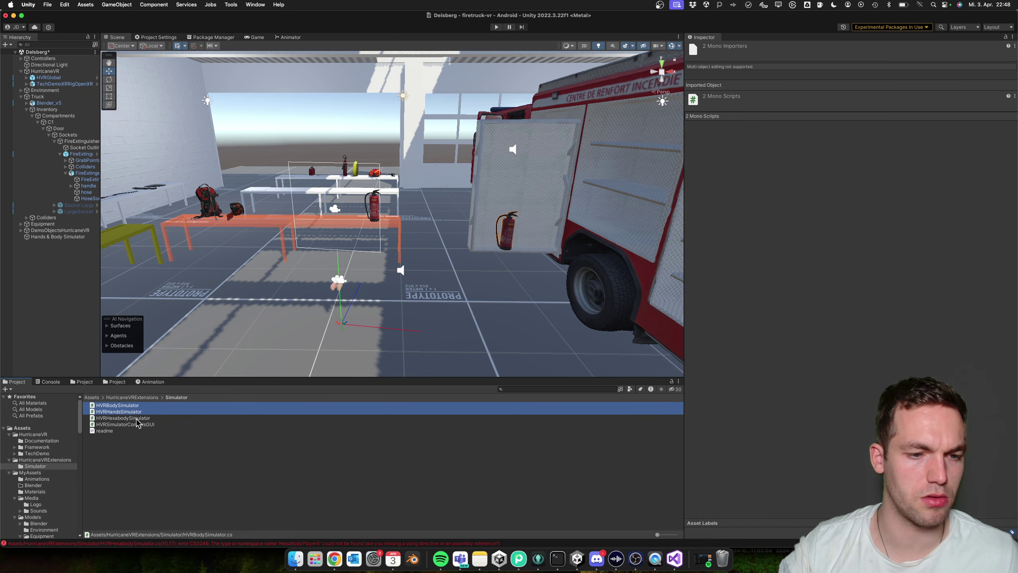
# Add HVRBodySimulator and HVRHandsSimulator components to Hands & Body Simulator, then check the Console errors.
pyautogui.click(54, 237)
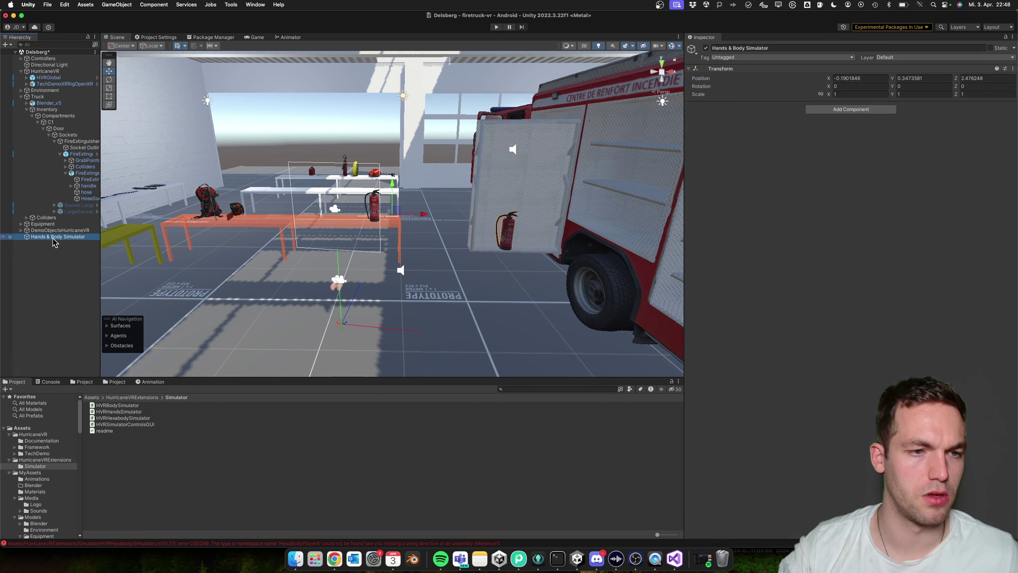
pyautogui.keyDown('super'); pyautogui.click(131, 406); pyautogui.keyUp('super')
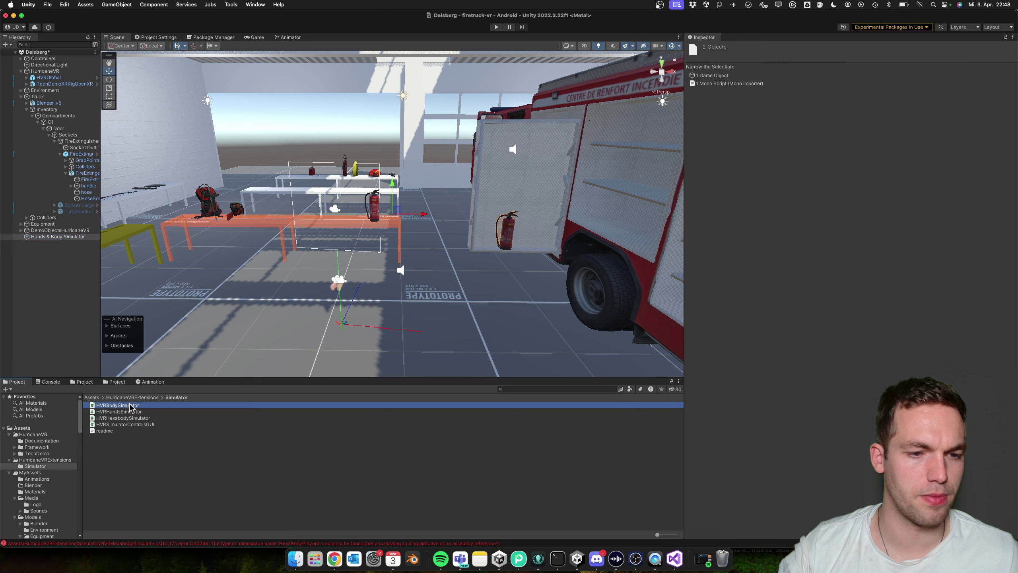
pyautogui.click(39, 241)
pyautogui.moveTo(115, 406); pyautogui.dragTo(828, 223)
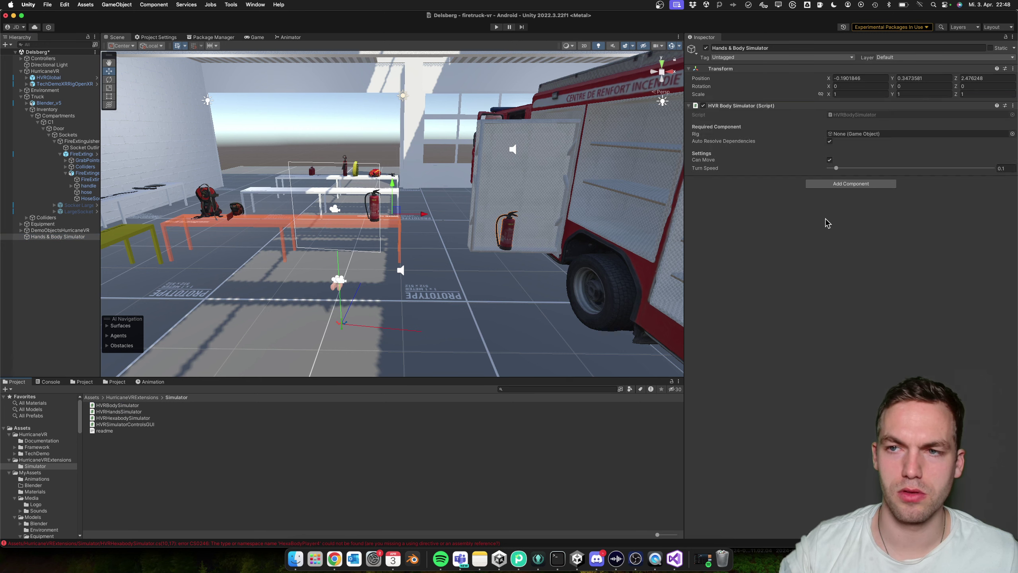
pyautogui.moveTo(116, 412); pyautogui.dragTo(735, 293)
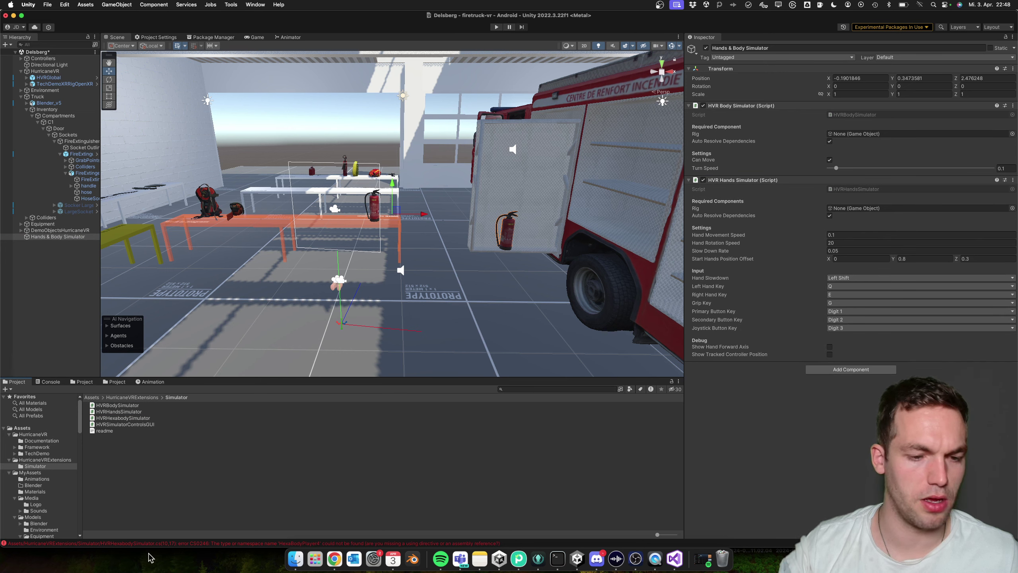
pyautogui.click(51, 382)
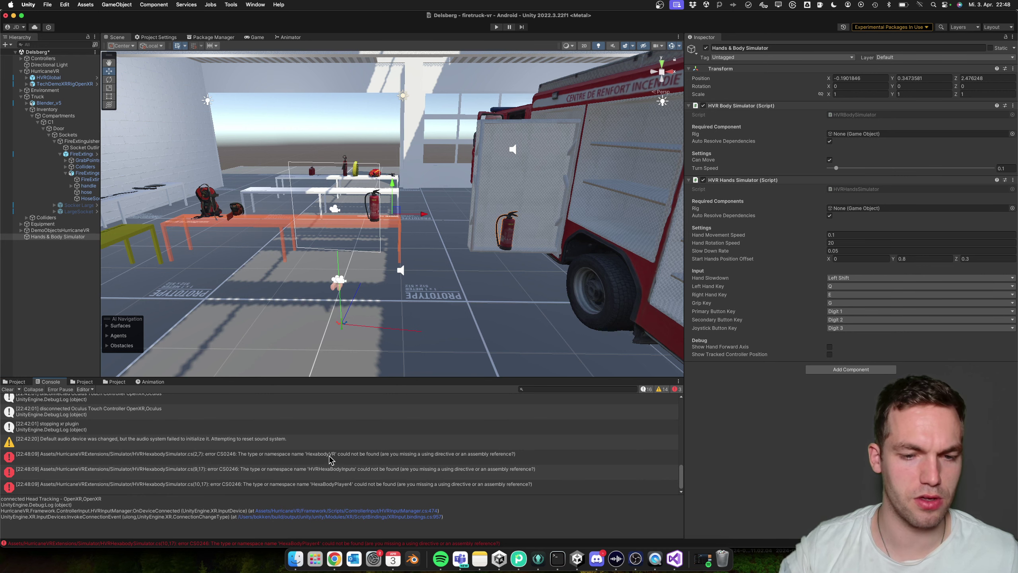
# Delete the HVRHexabodySimulator script from the Simulator folder and confirm the deletion.
pyautogui.click(15, 382)
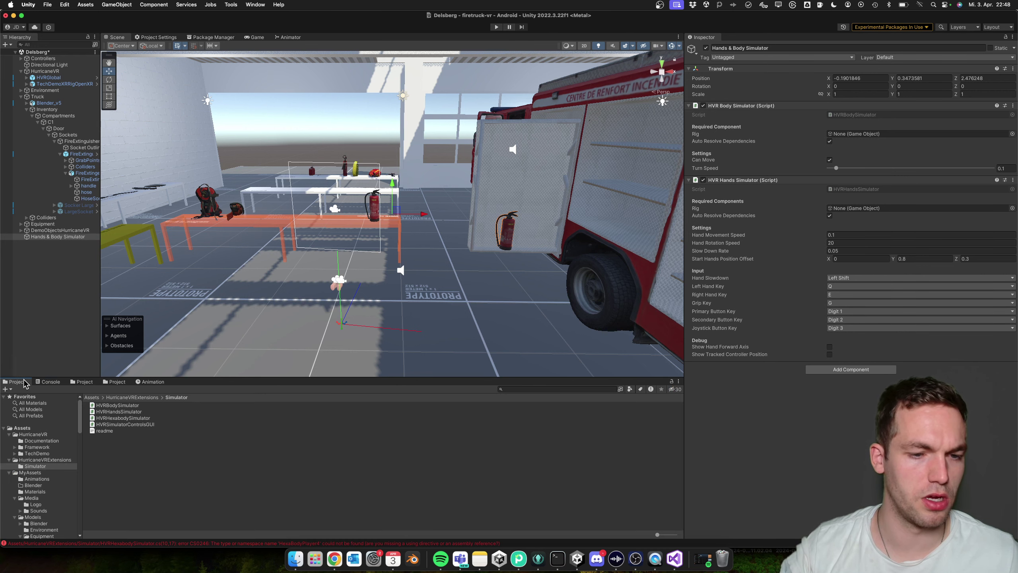
pyautogui.rightClick(132, 418)
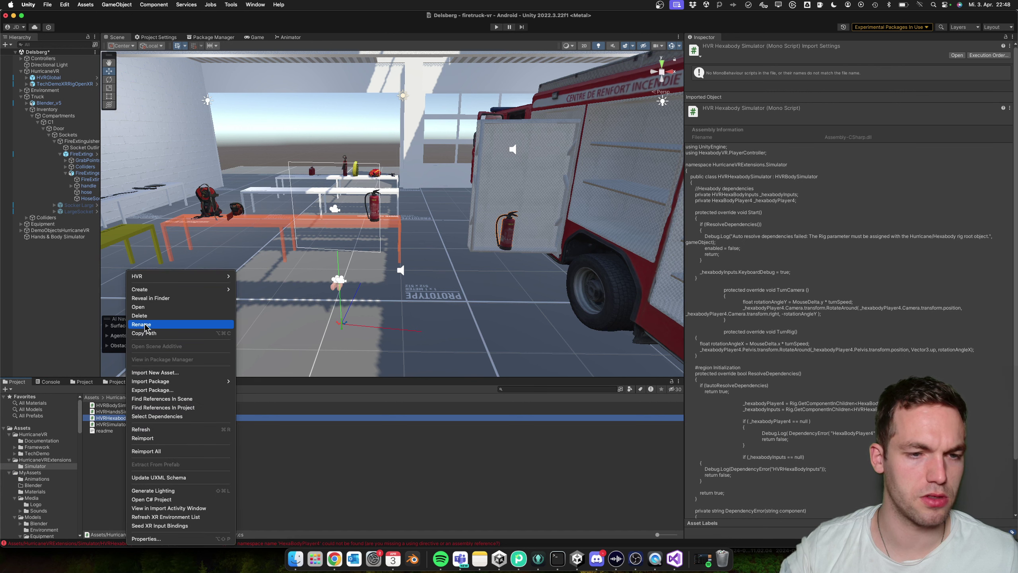
pyautogui.click(140, 316)
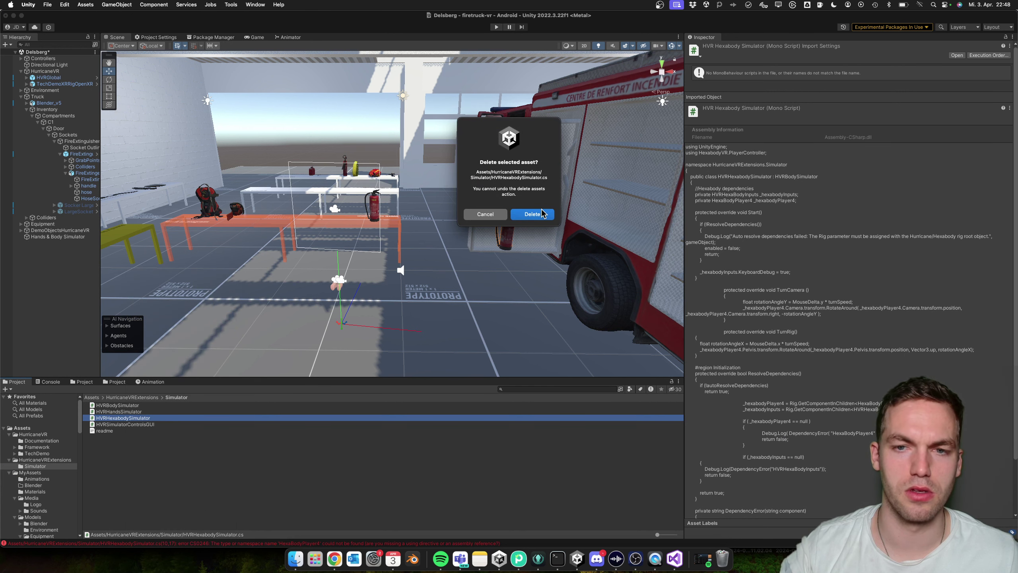
pyautogui.click(532, 214)
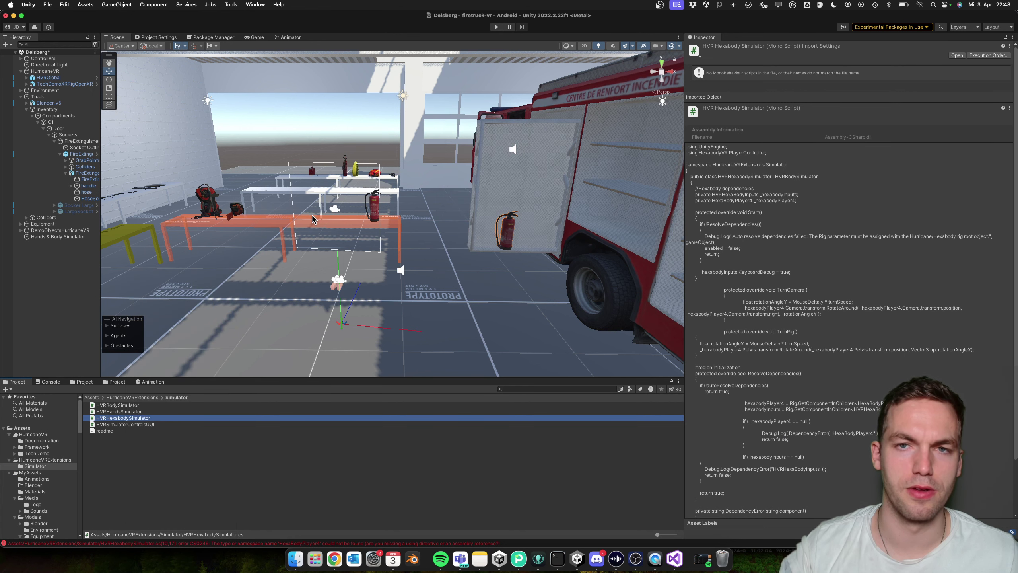
# Add HVRSimulatorControlsGUI to Hands & Body Simulator and assign TechDemoXRRigOpenXR to both Rig fields.
pyautogui.click(62, 237)
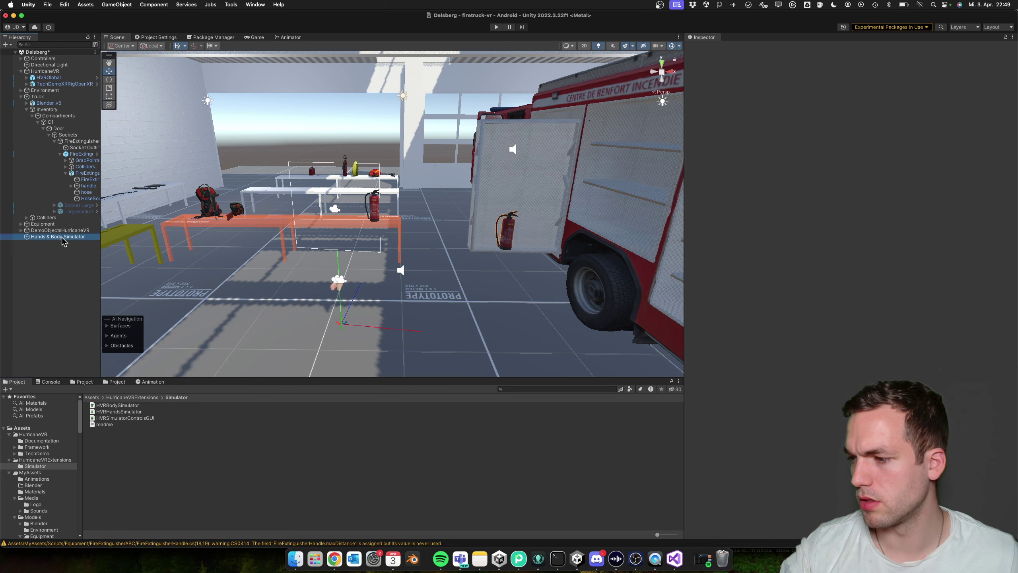
pyautogui.click(66, 238)
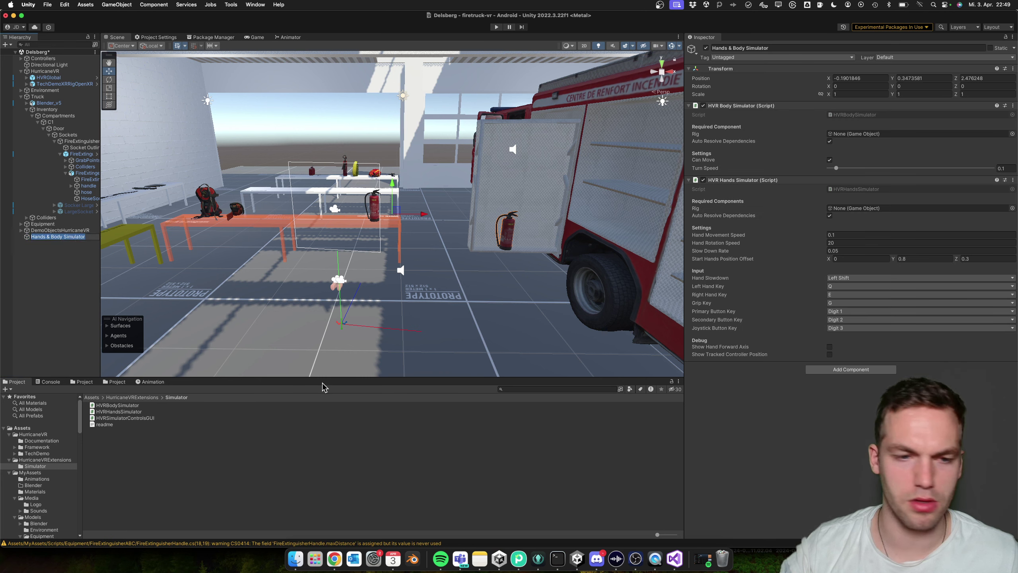
pyautogui.moveTo(109, 418); pyautogui.dragTo(833, 373)
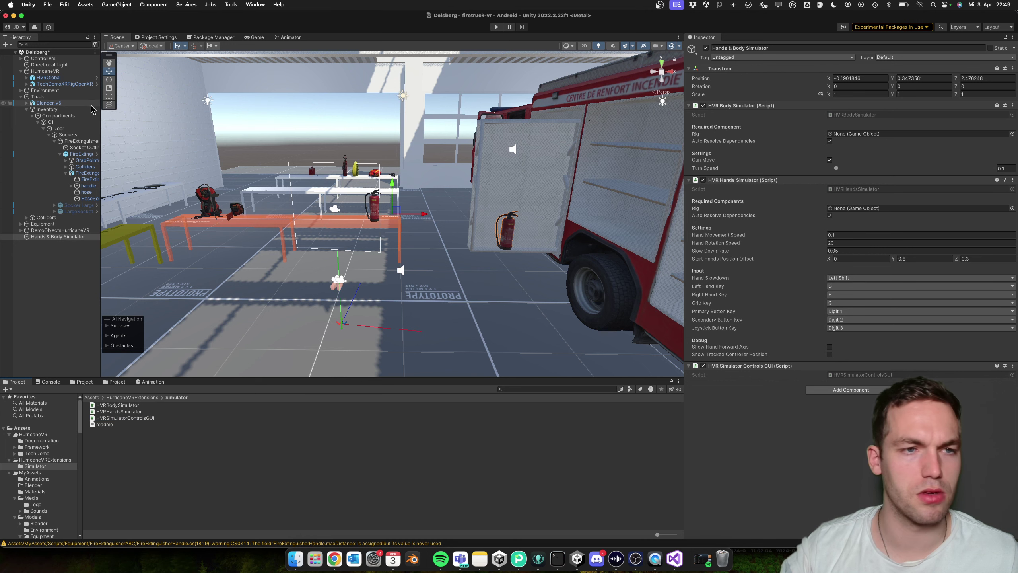
pyautogui.moveTo(66, 84); pyautogui.dragTo(818, 134)
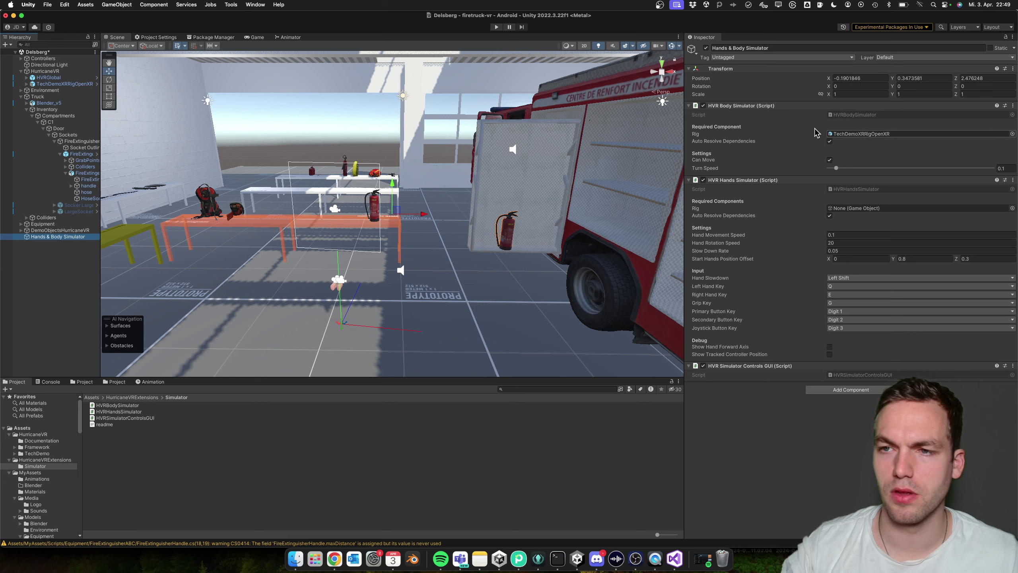
pyautogui.moveTo(515, 189); pyautogui.dragTo(862, 209)
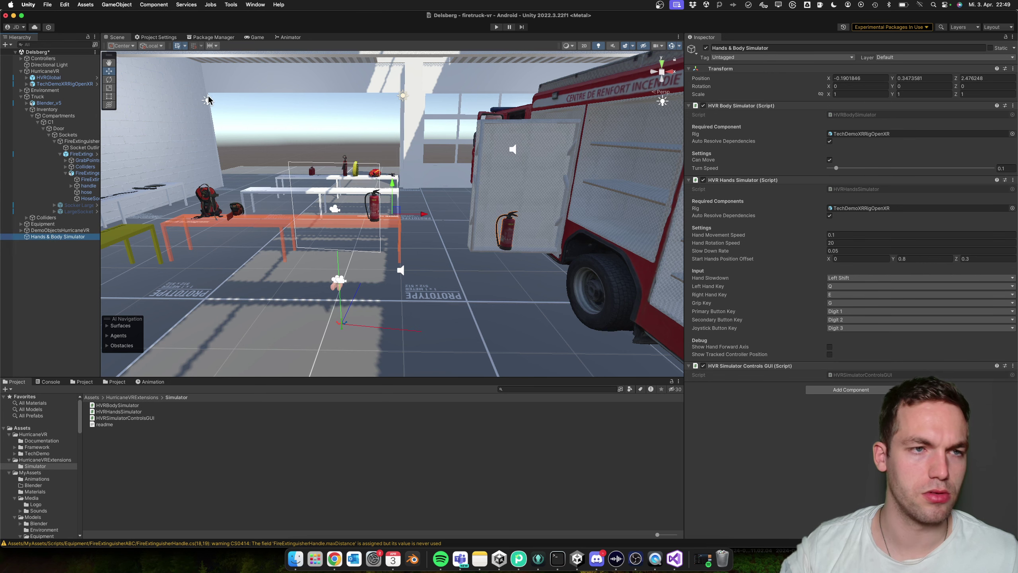
# Enter play mode and fly around the Scene view to try the simulator.
pyautogui.click(497, 27)
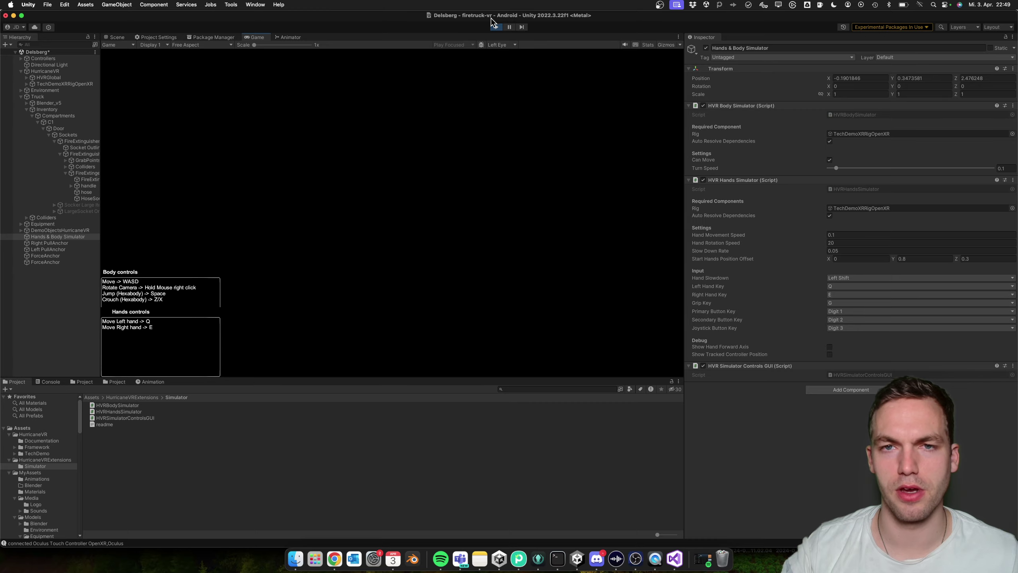
pyautogui.click(115, 37)
pyautogui.moveTo(360, 191); pyautogui.dragTo(287, 237, button='right')
pyautogui.press('d')
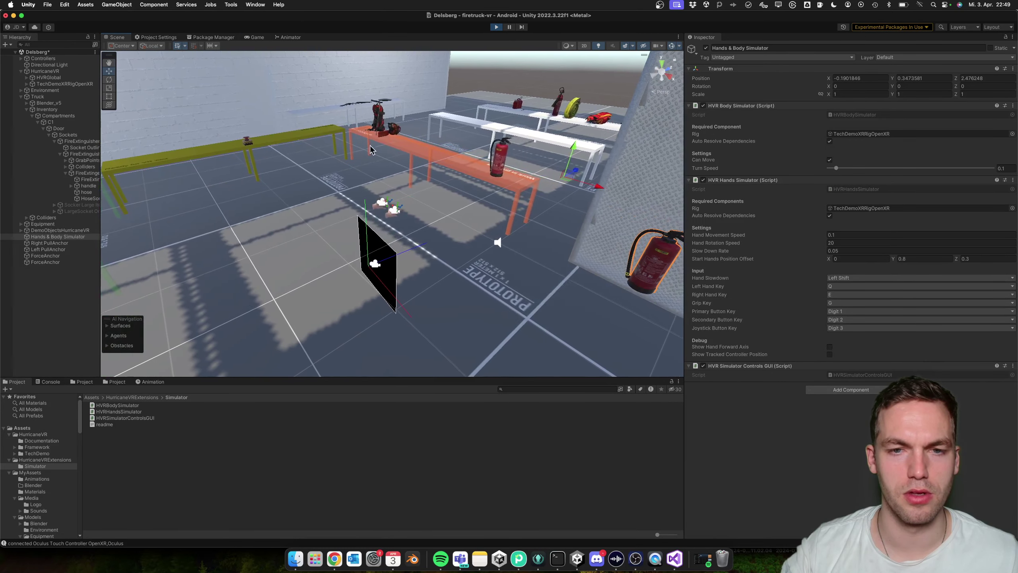
# Open Project Validation settings and review the HVRCameraRig docs in Chrome before returning to Unity.
pyautogui.click(165, 39)
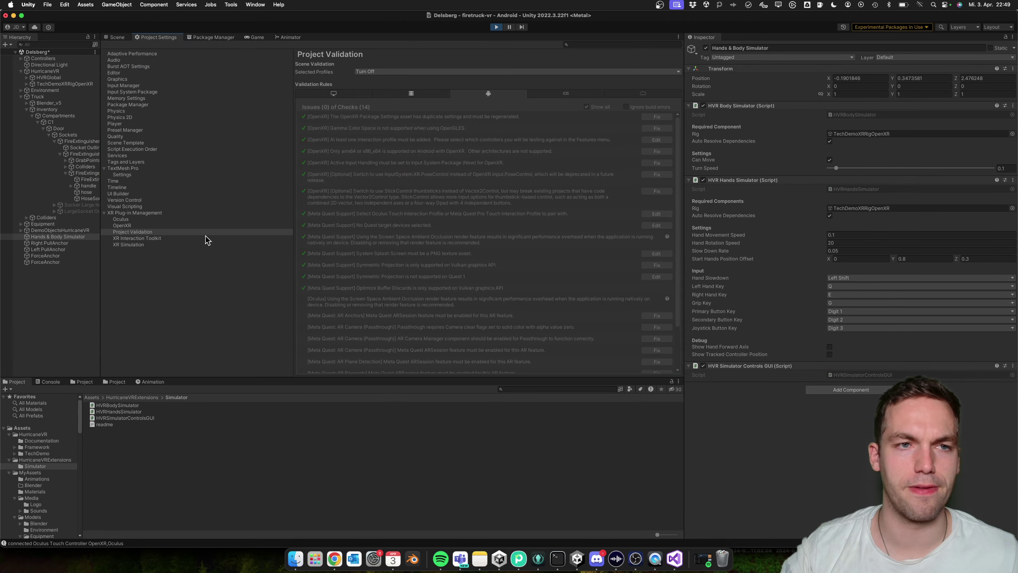
pyautogui.click(335, 559)
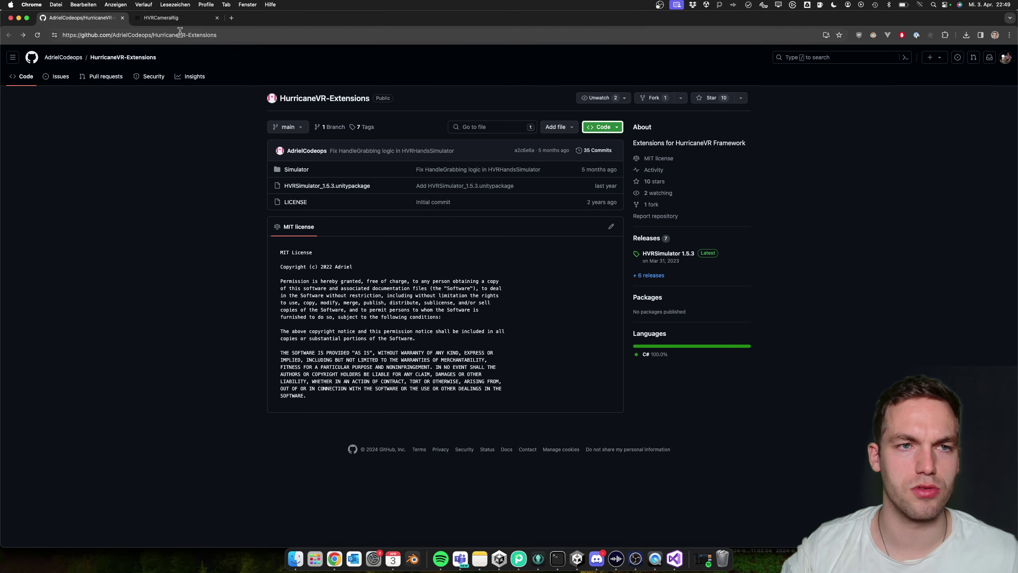
pyautogui.click(179, 18)
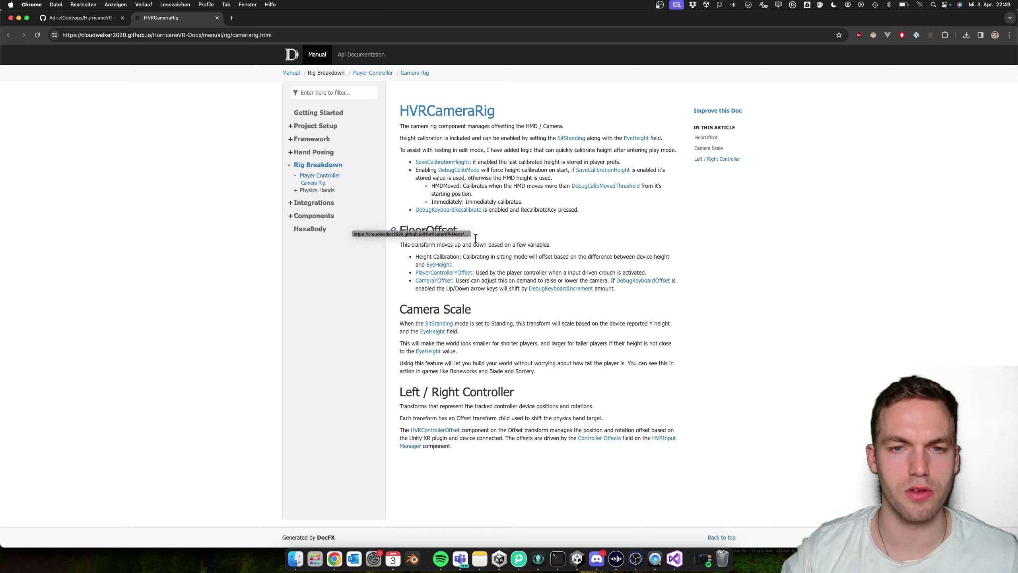
pyautogui.press('super+Tab')
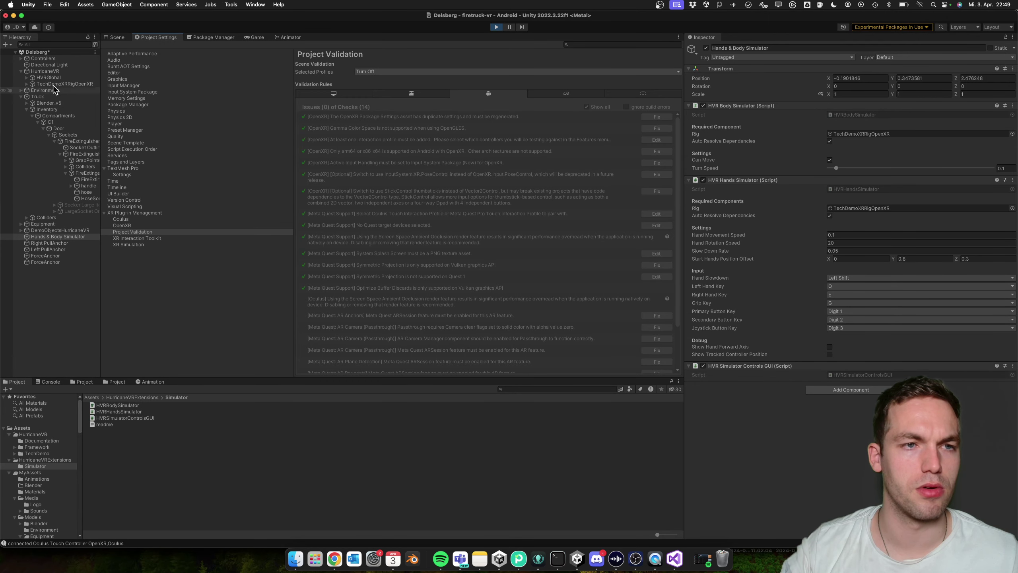
# Stop play, toggle Debug Keyboard Recalibrate on the CameraRig under TechDemoXRRigOpenXR, and play again.
pyautogui.click(114, 37)
pyautogui.click(496, 27)
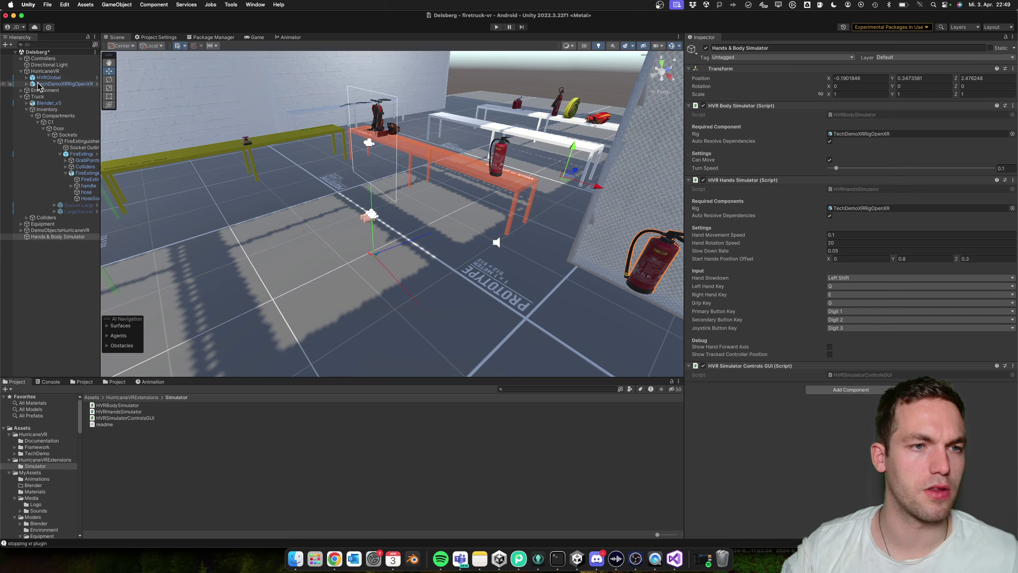
pyautogui.click(52, 84)
pyautogui.click(27, 84)
pyautogui.click(56, 97)
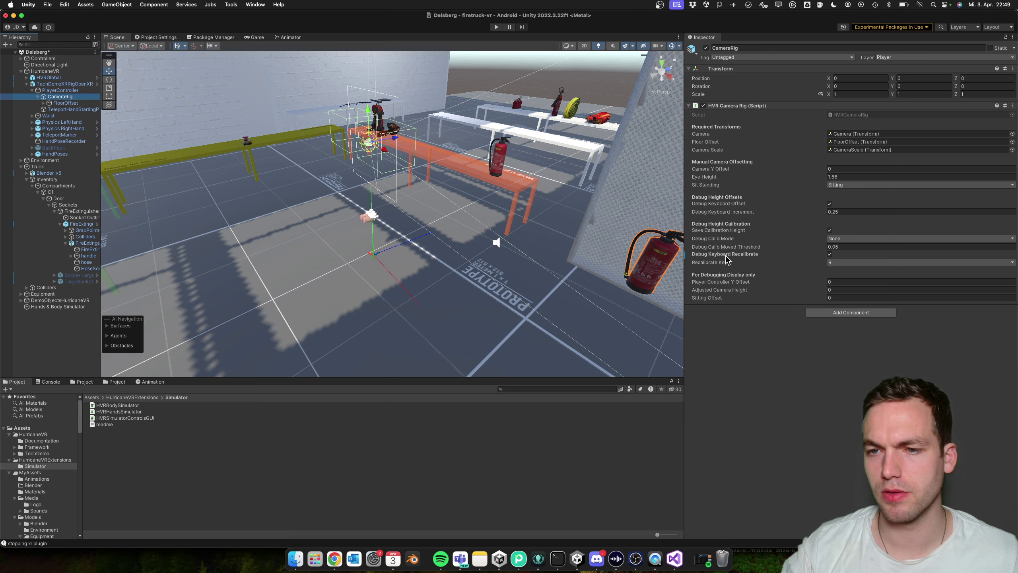
pyautogui.click(829, 254)
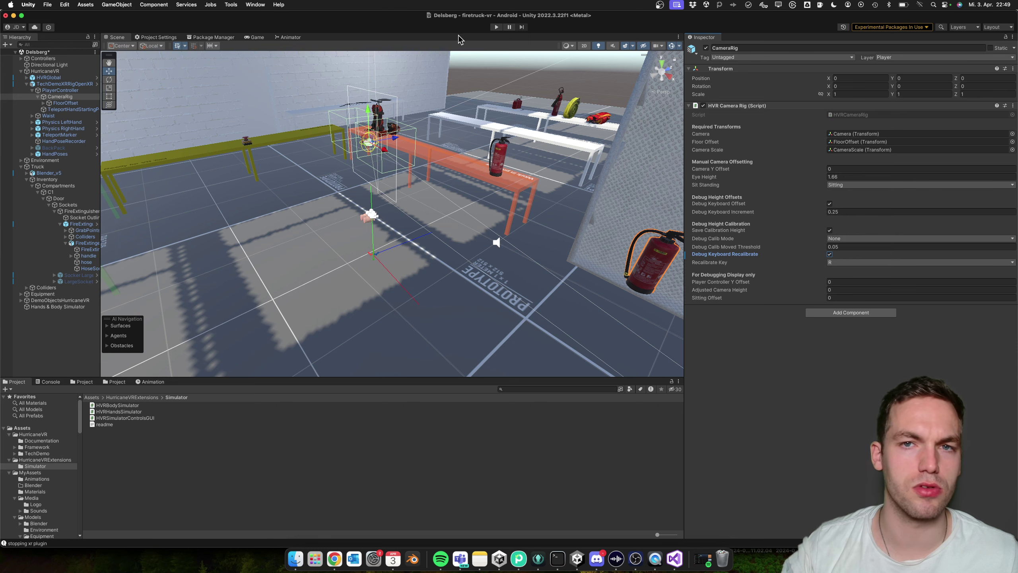
pyautogui.click(495, 28)
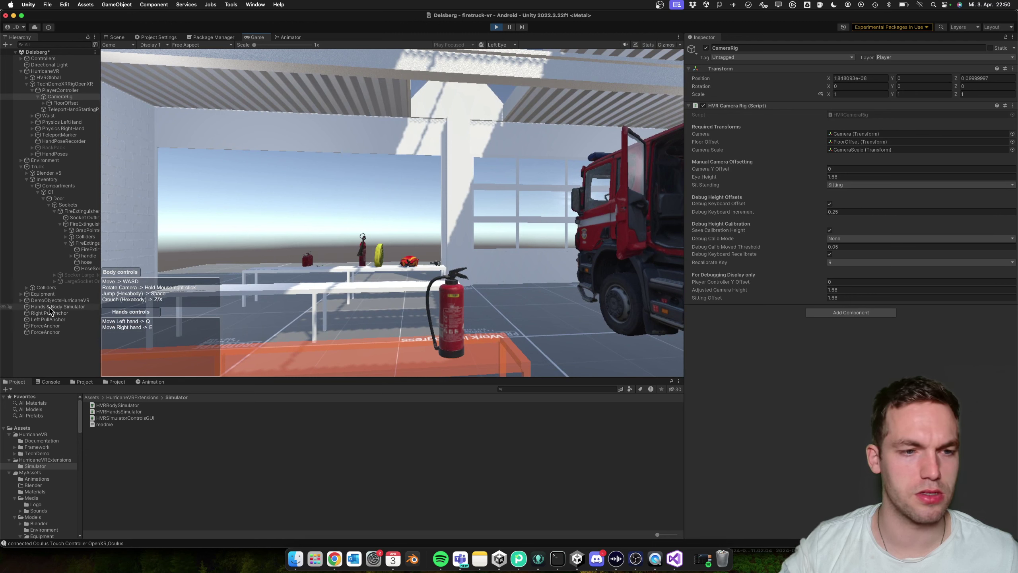
# Stop play and move Hands & Body Simulator under HurricaneVR in the Hierarchy.
pyautogui.click(21, 167)
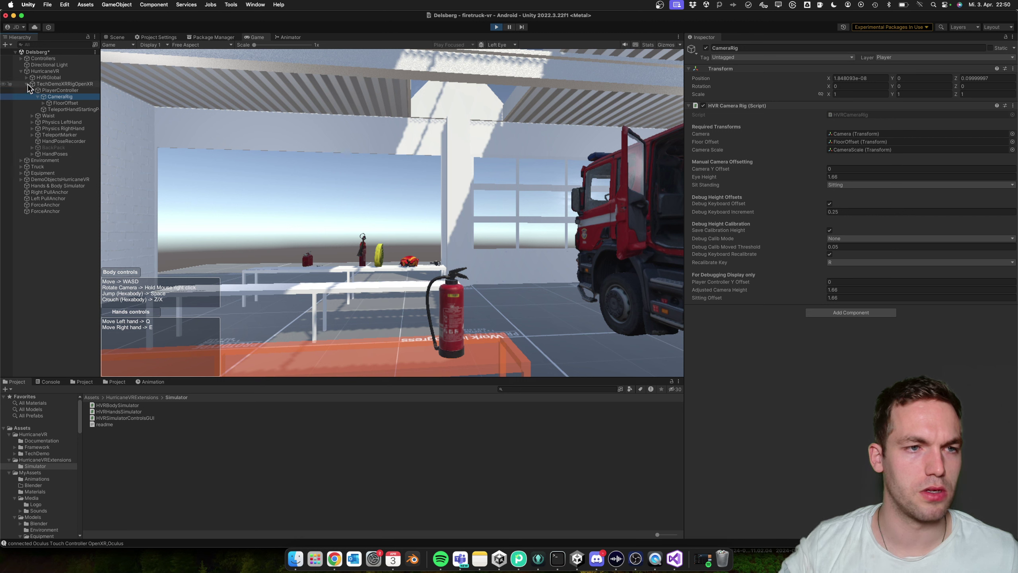
pyautogui.click(21, 71)
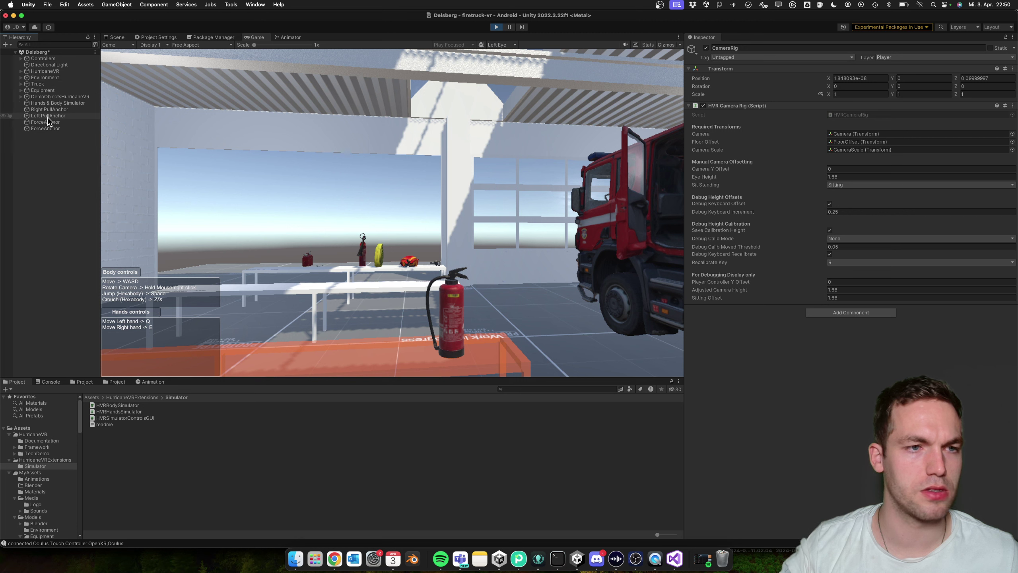
pyautogui.click(52, 103)
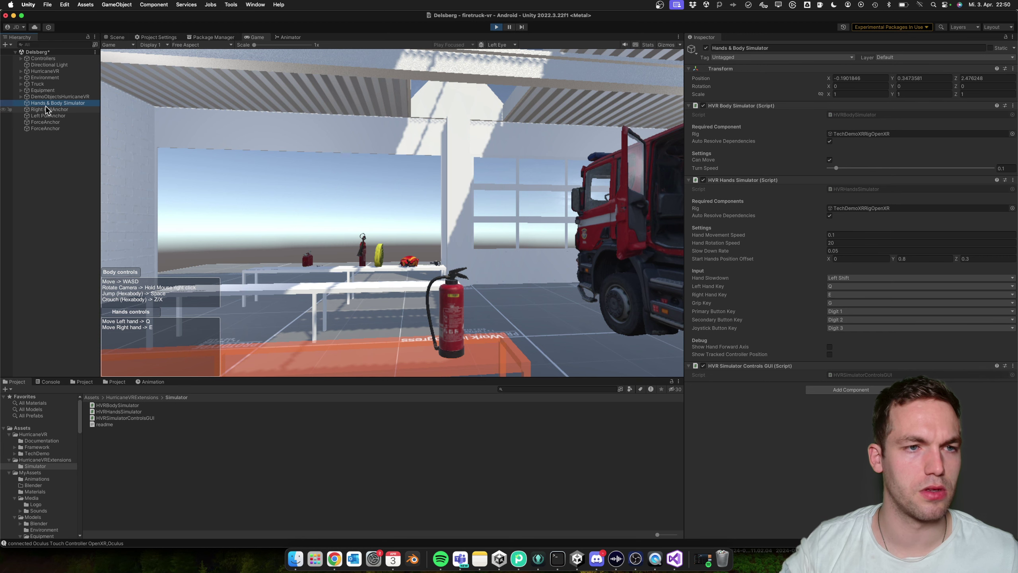
pyautogui.moveTo(43, 73); pyautogui.dragTo(43, 73)
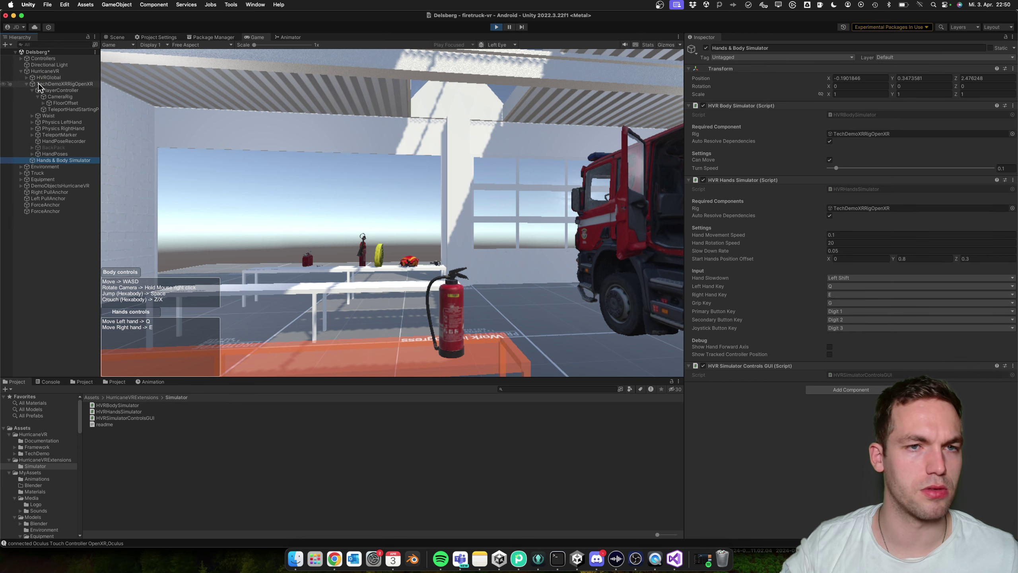
pyautogui.click(496, 27)
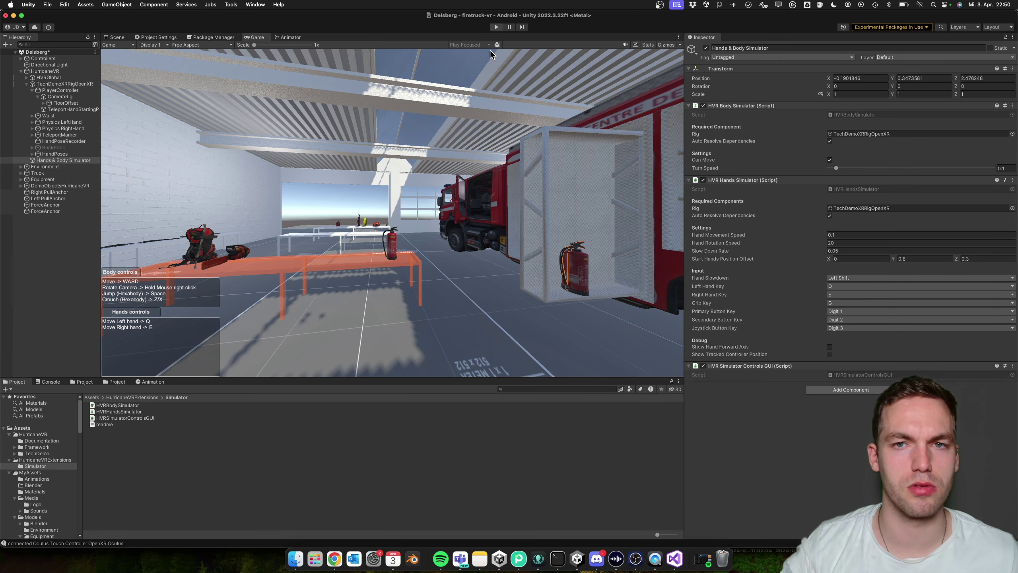
pyautogui.moveTo(60, 186); pyautogui.dragTo(43, 72)
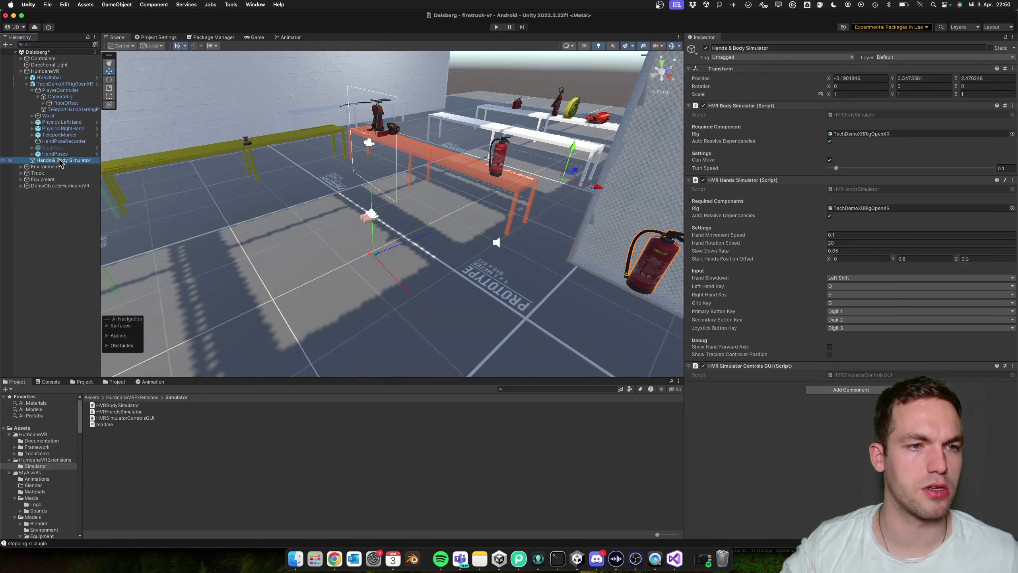
pyautogui.click(27, 84)
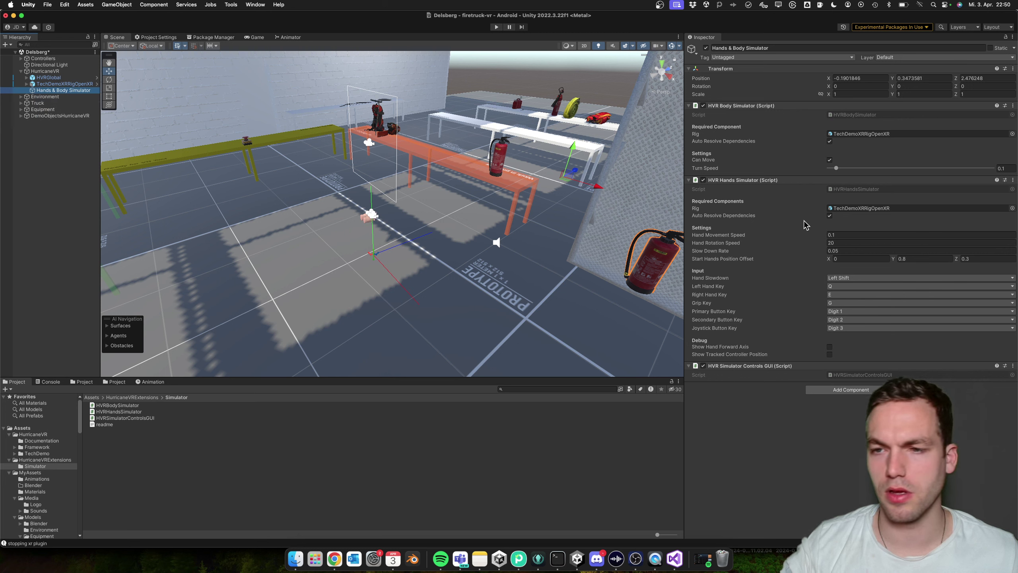
# Set Start Hands Position Offset Y to 0 and run the scene again.
pyautogui.click(921, 258)
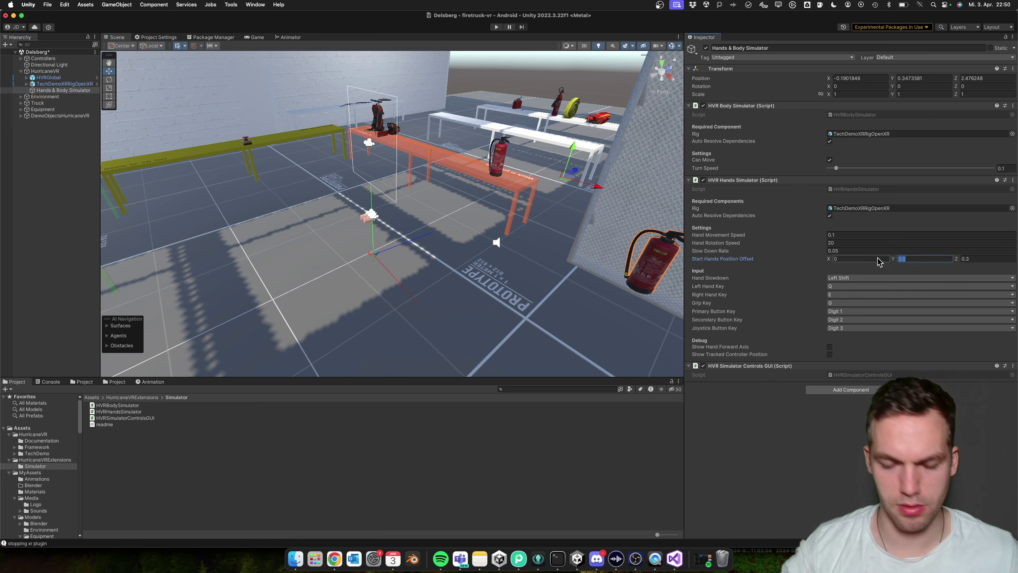
pyautogui.write('0.')
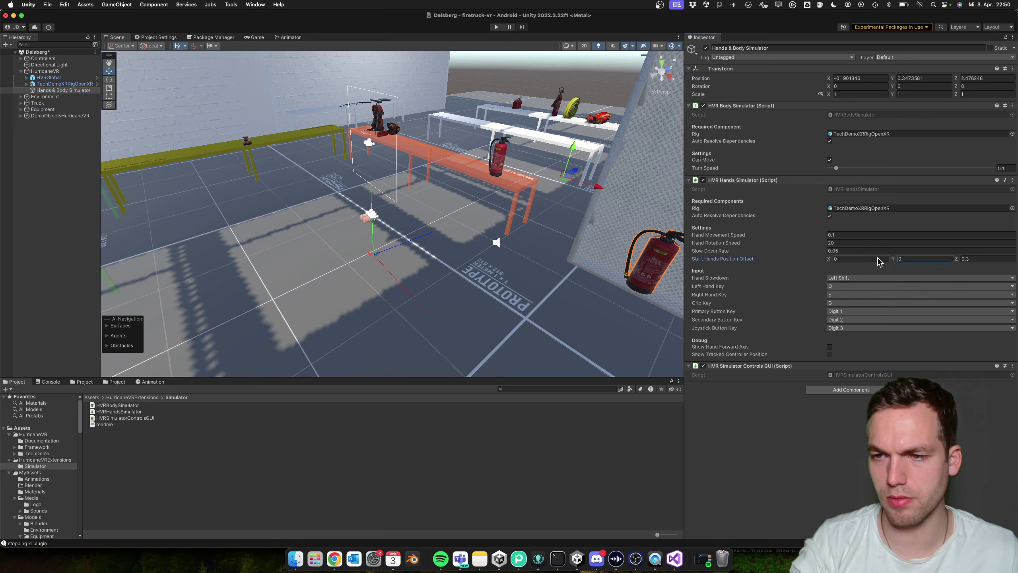
pyautogui.press('Return')
pyautogui.click(496, 27)
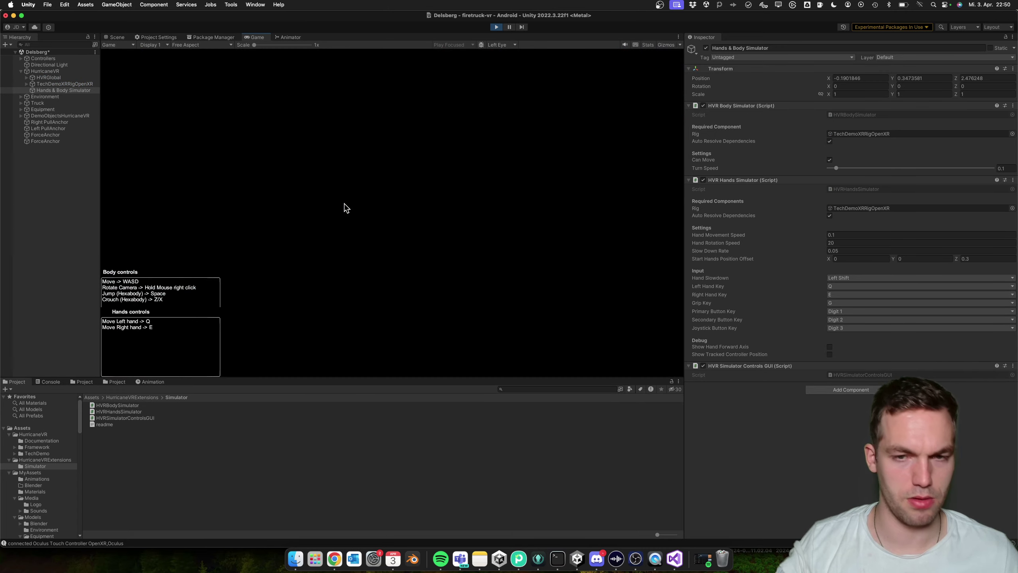
# Walk the simulated body around the fire-truck hall toward the table, hiding and reshowing the controls overlay.
pyautogui.press('d')
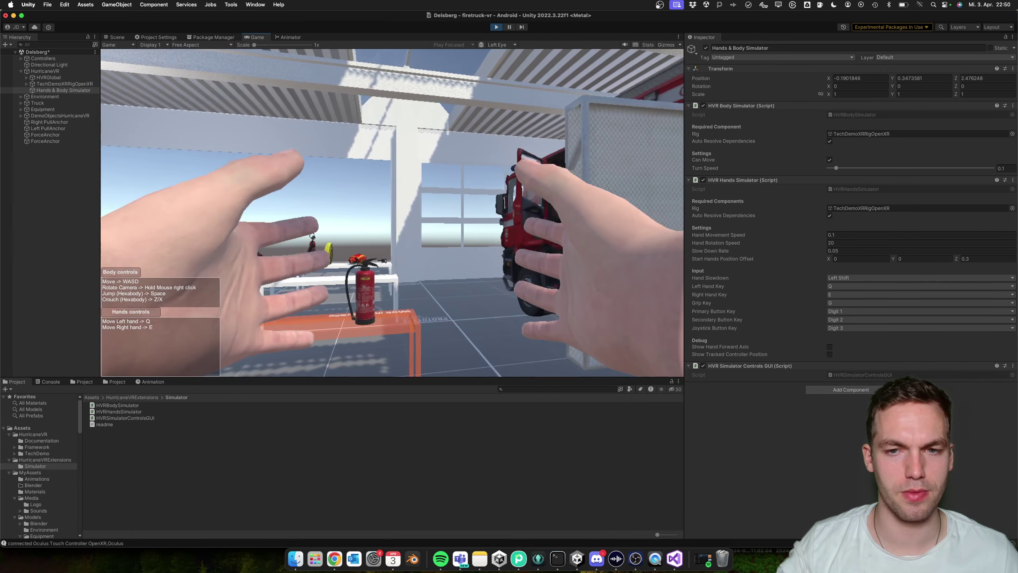
pyautogui.press('s')
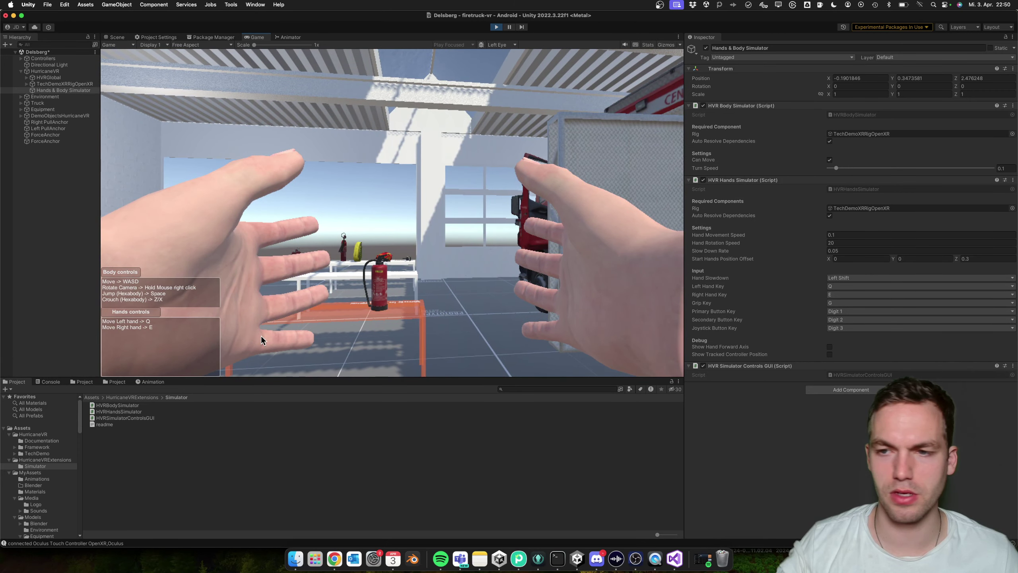
pyautogui.click(703, 366)
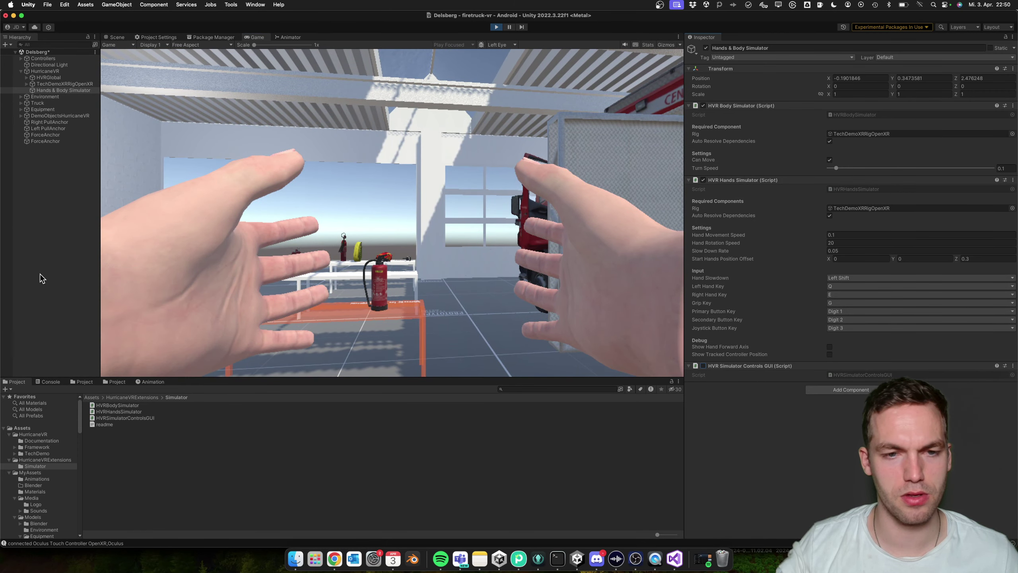
pyautogui.click(703, 365)
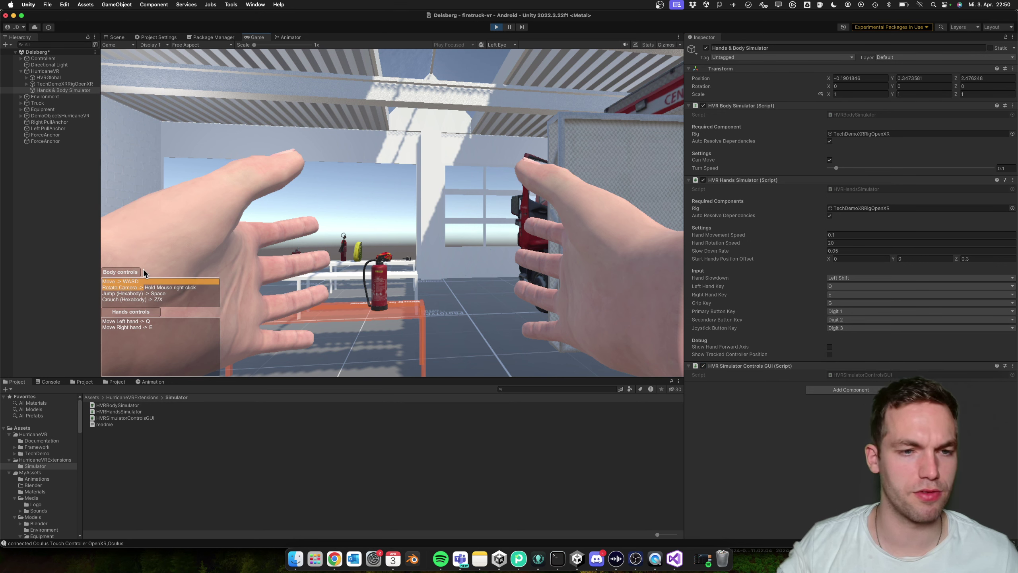
pyautogui.click(128, 275)
pyautogui.press('w')
pyautogui.press('a')
pyautogui.press('s')
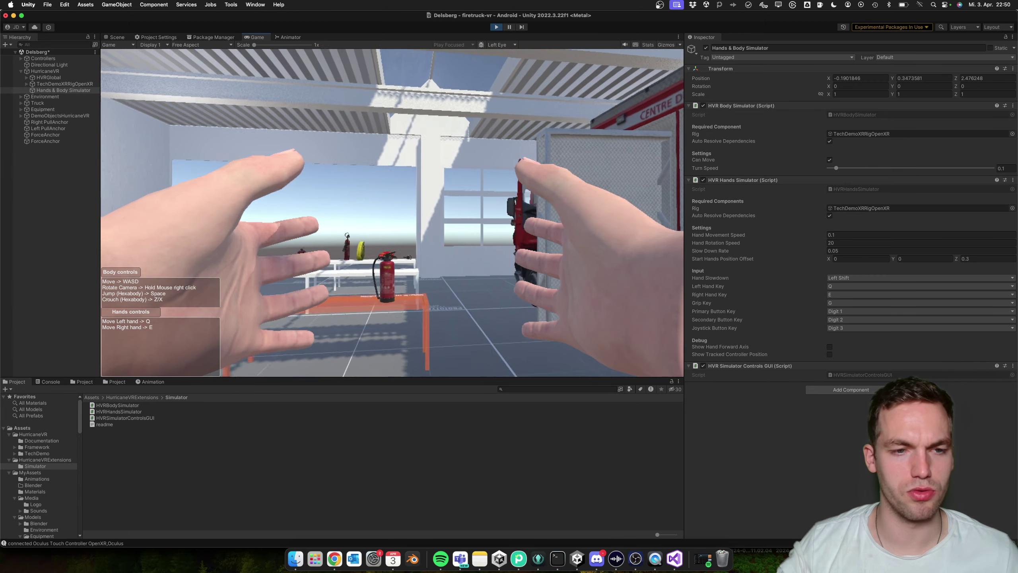
pyautogui.press('d')
pyautogui.press('w')
pyautogui.press('q')
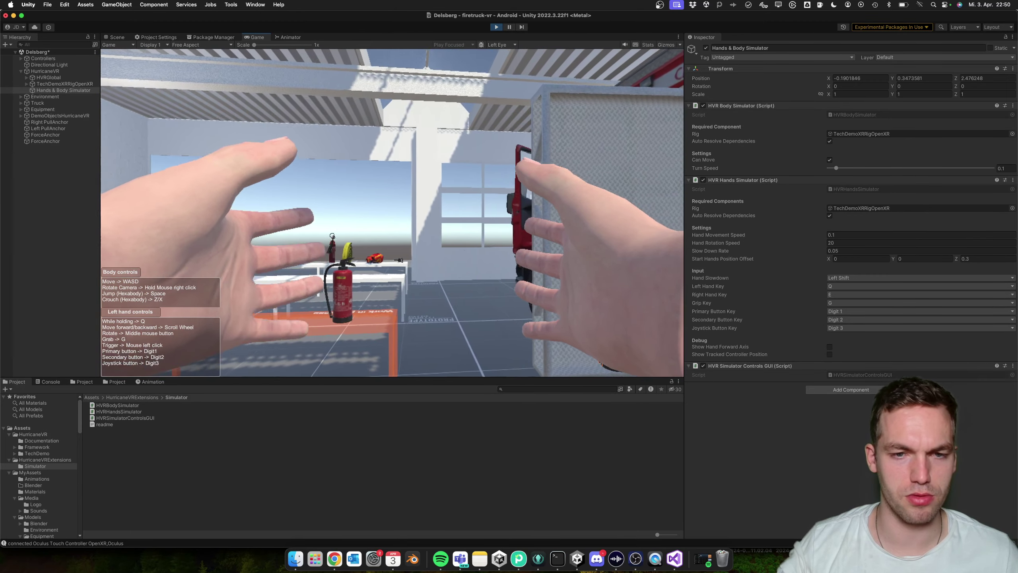
# Steer the simulated right hand with E and the mouse up to the red fire extinguisher.
pyautogui.press('q')
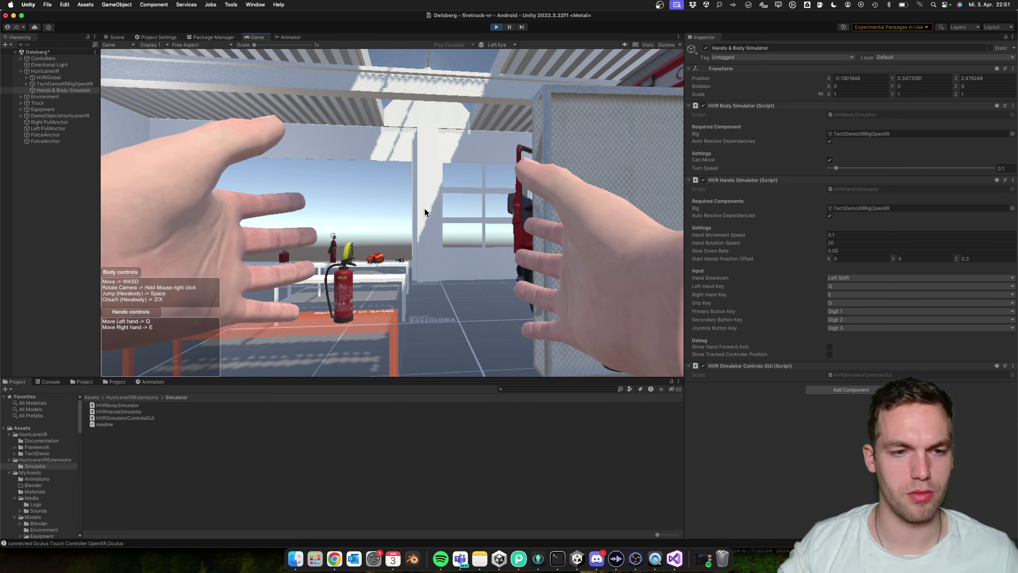
pyautogui.press('e')
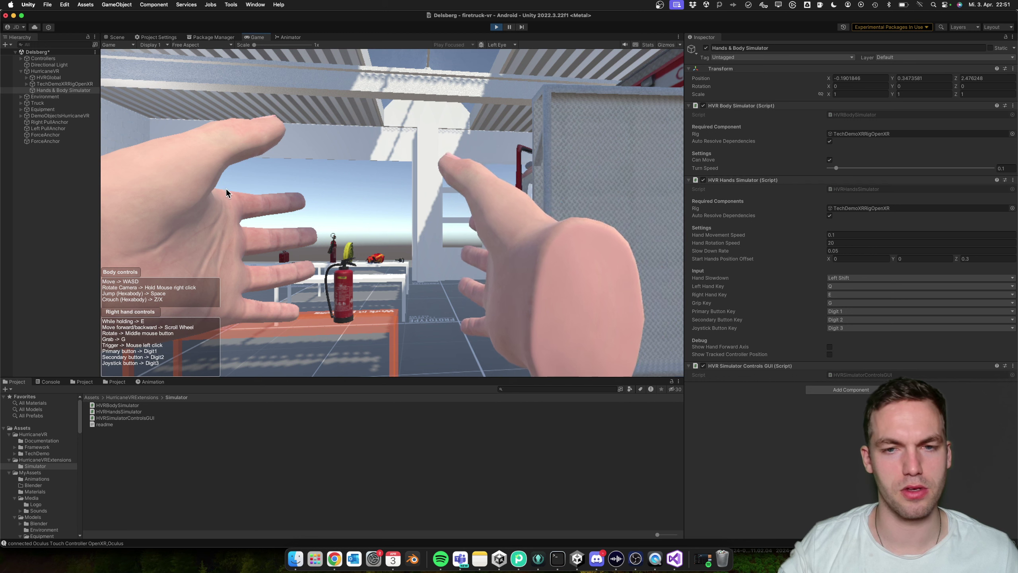
pyautogui.scroll(-5, 226, 195)
pyautogui.scroll(5, 227, 195)
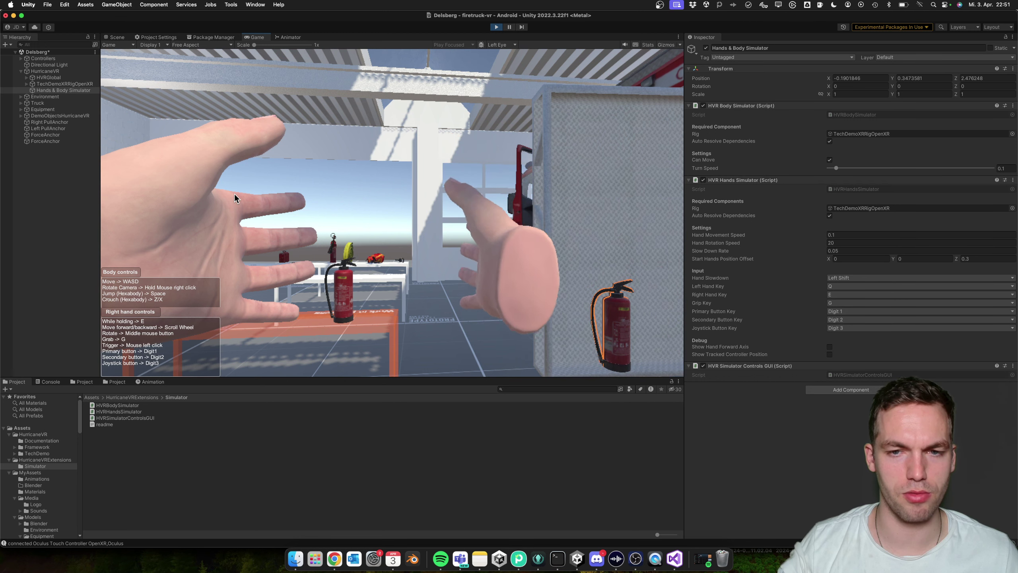
pyautogui.scroll(-2, 235, 198)
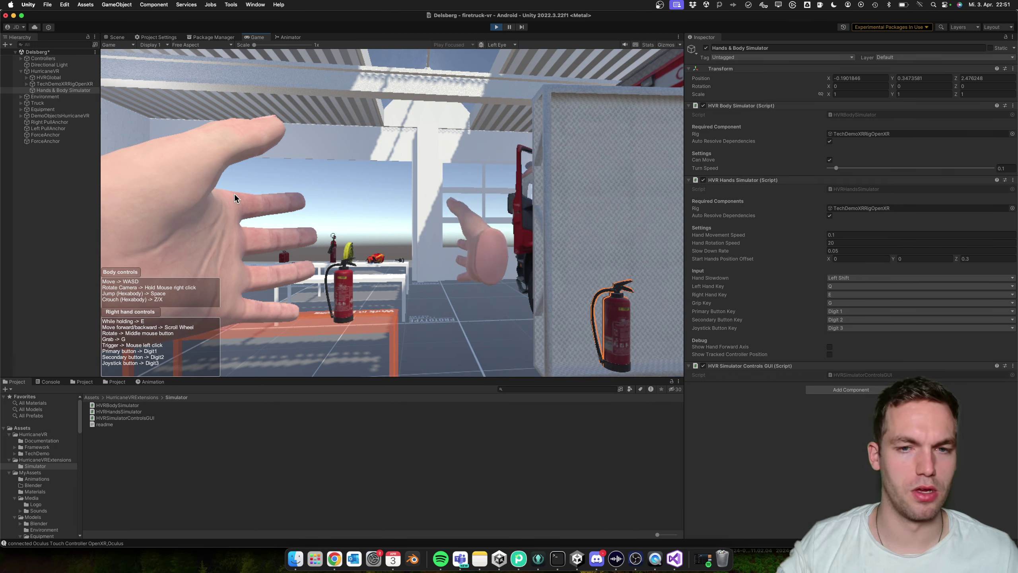
pyautogui.press('w')
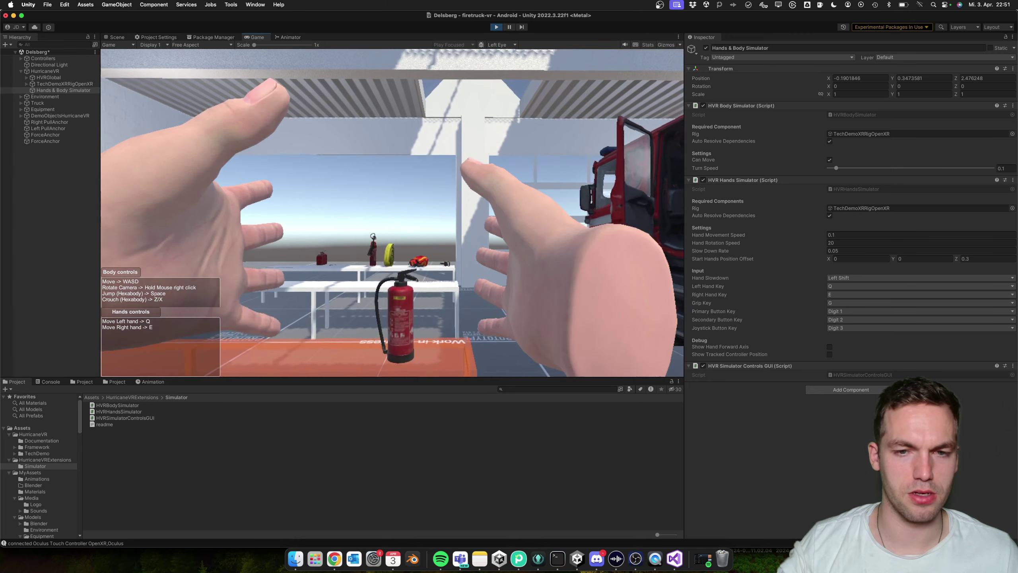
pyautogui.press('e')
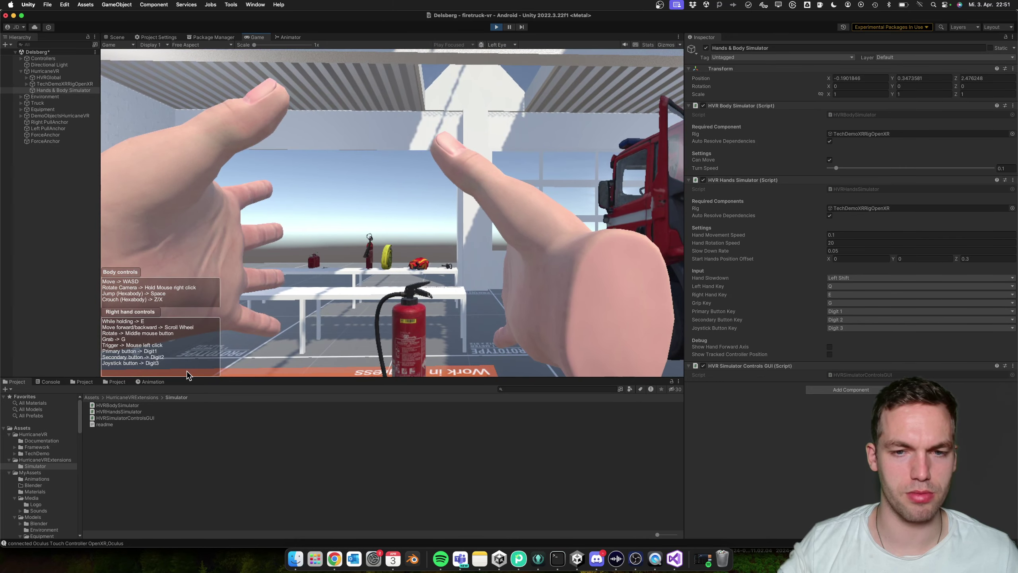
pyautogui.scroll(5, 198, 378)
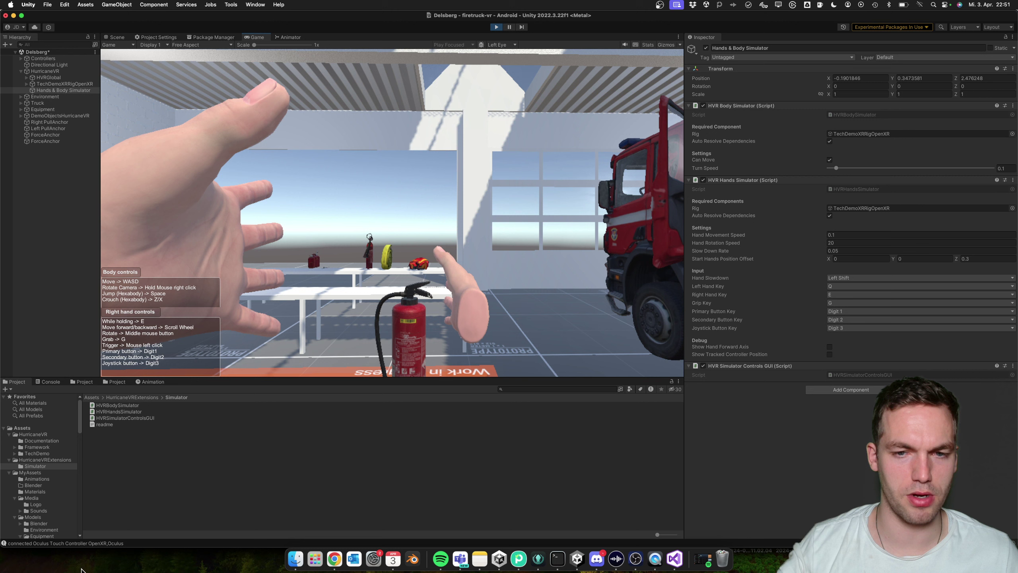
pyautogui.press('e')
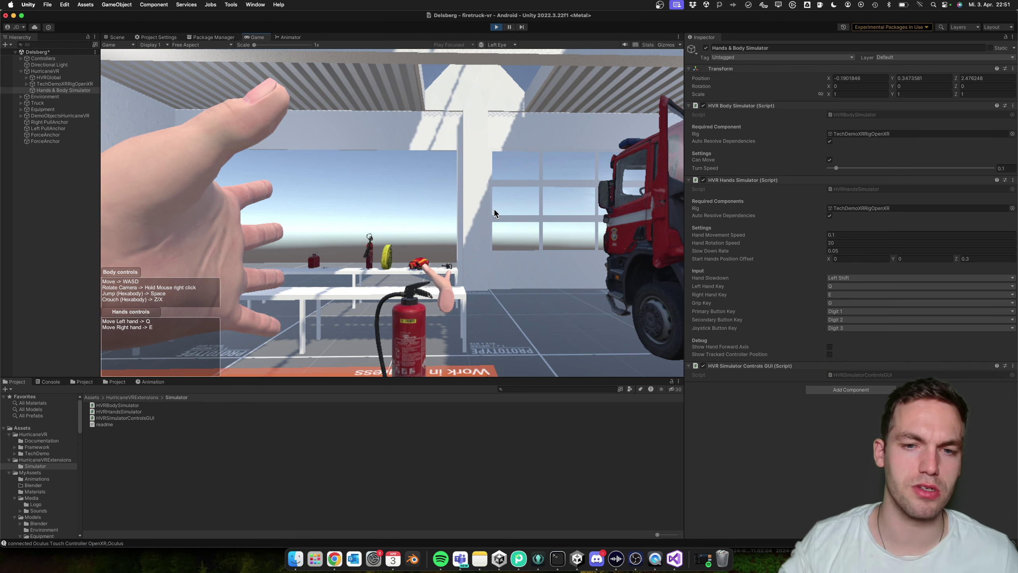
pyautogui.press('e')
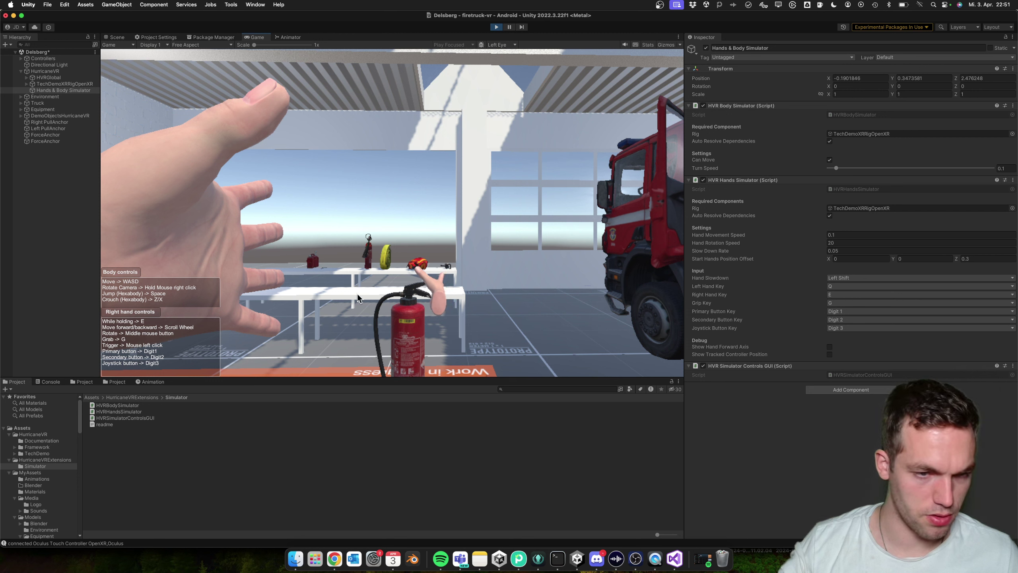
pyautogui.moveTo(134, 355); pyautogui.dragTo(355, 344, button='middle')
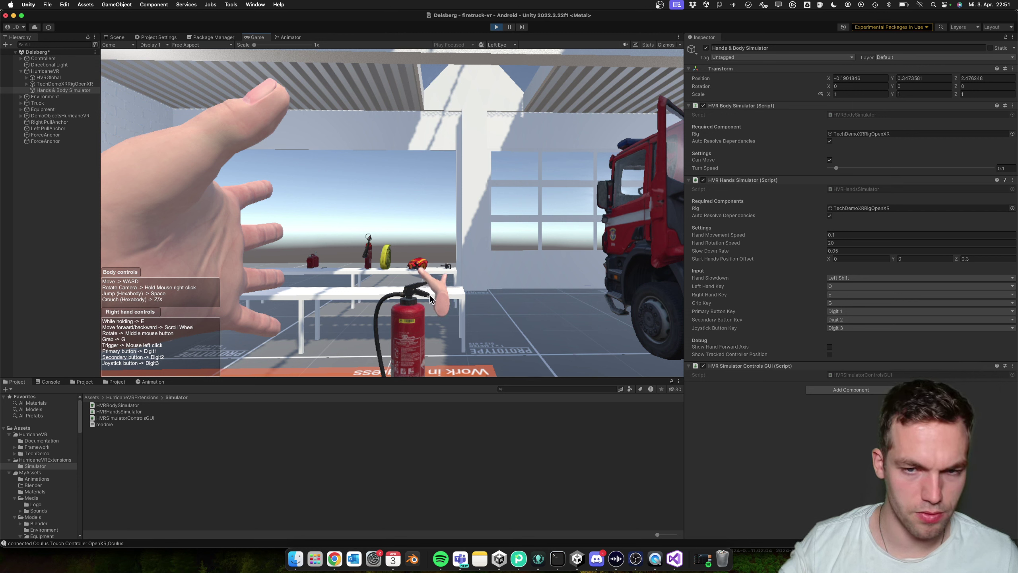
pyautogui.press('e')
pyautogui.press('e')
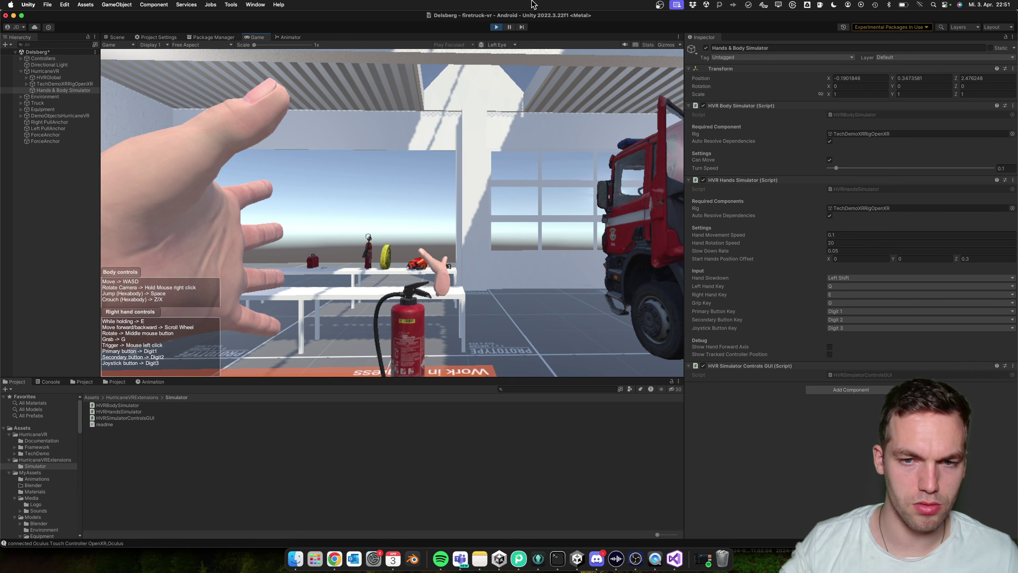
pyautogui.press('e')
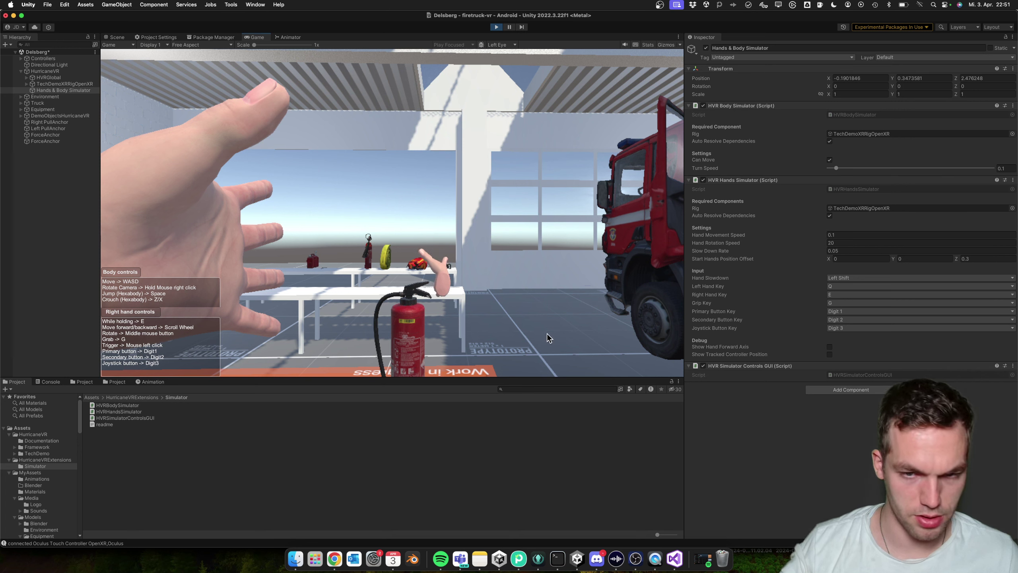
# Grab the extinguisher with G, rotate it sideways, step back and lift it up and right.
pyautogui.press('g')
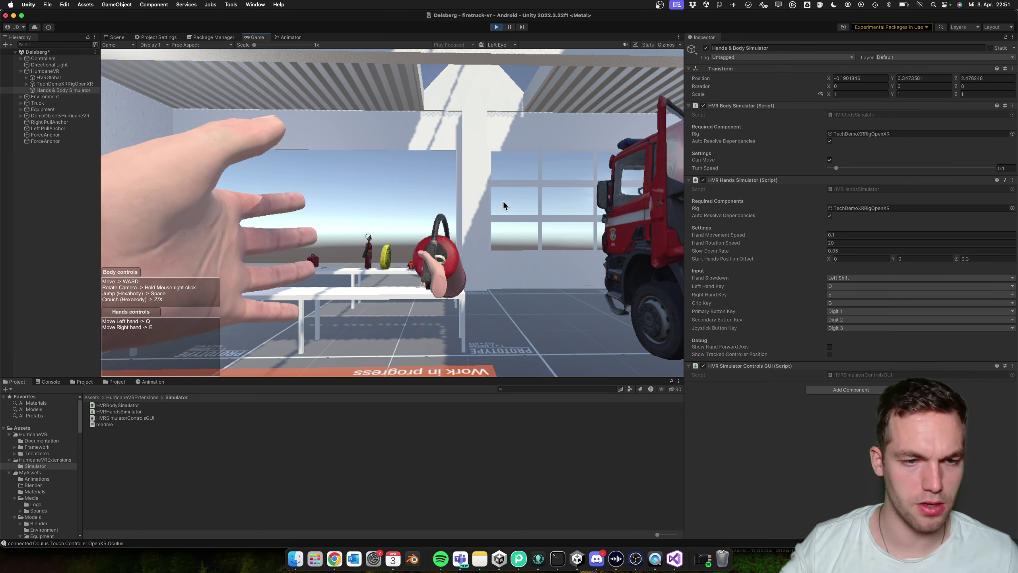
pyautogui.press('e')
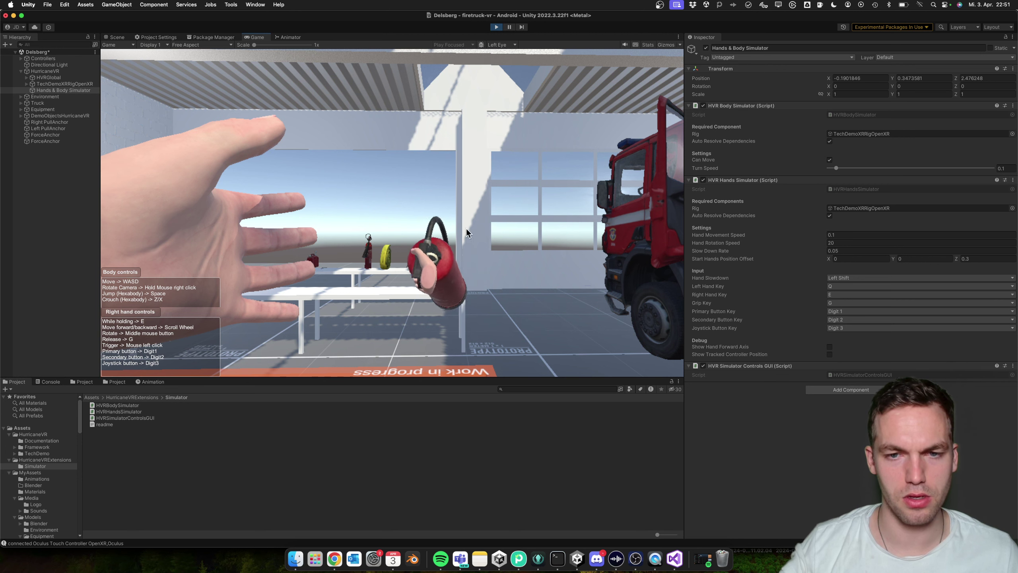
pyautogui.moveTo(466, 232); pyautogui.dragTo(0, 150, button='middle')
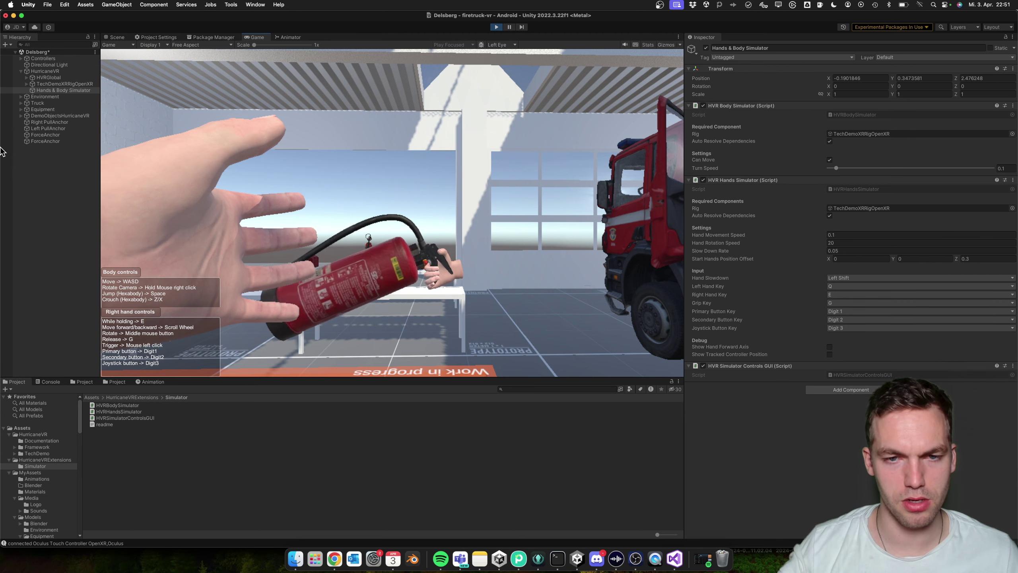
pyautogui.press('s')
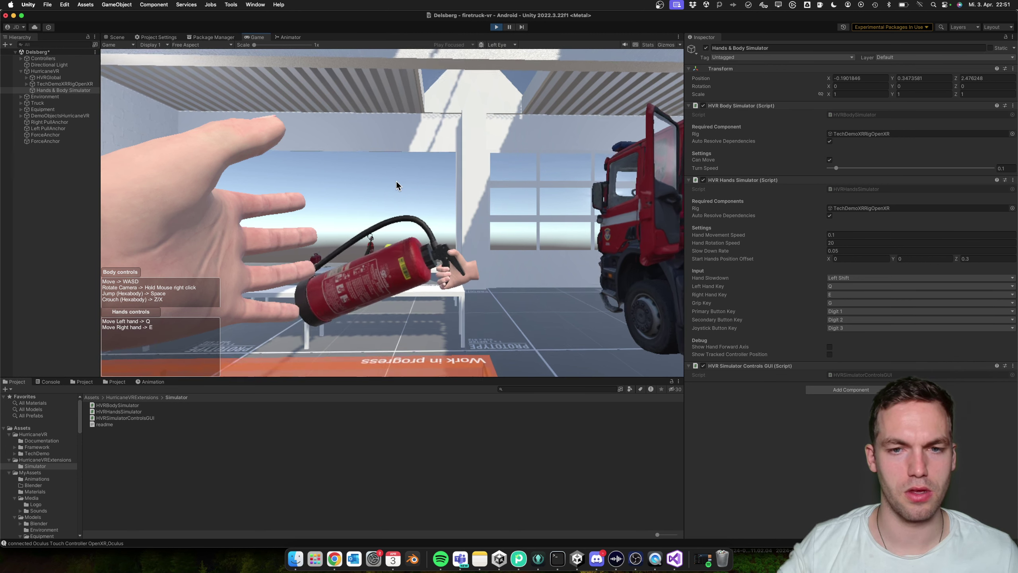
pyautogui.press('s')
pyautogui.press('s')
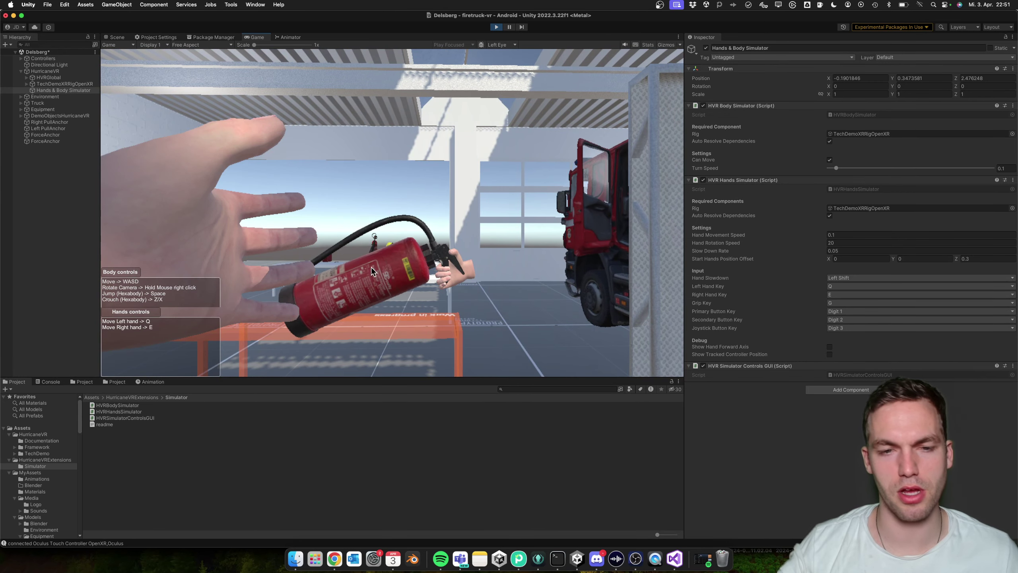
pyautogui.press('e')
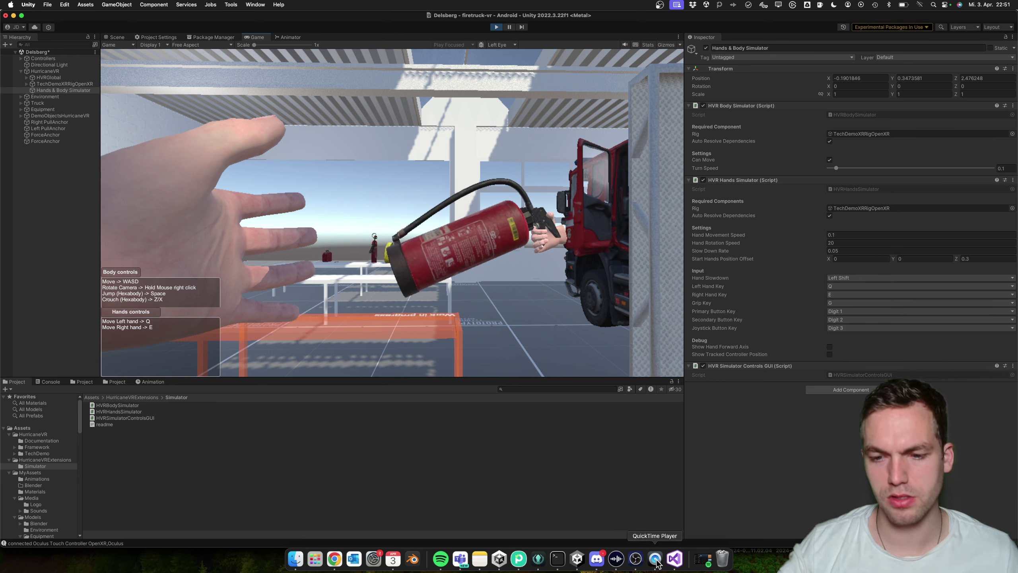
# Start Visual Studio debugging attached to Unity, then return to the Unity editor.
pyautogui.click(675, 558)
pyautogui.press('super+Return')
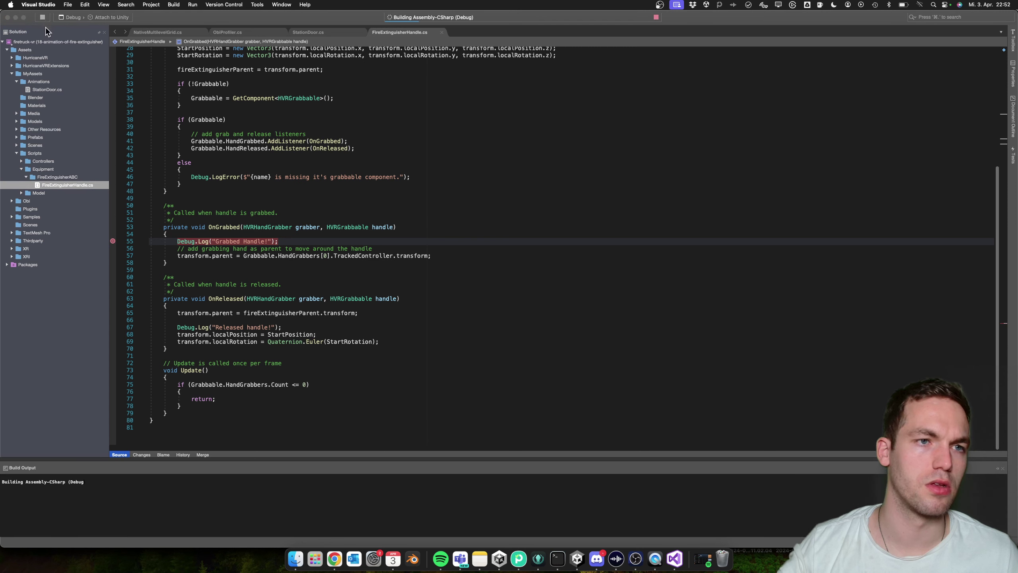
pyautogui.click(44, 17)
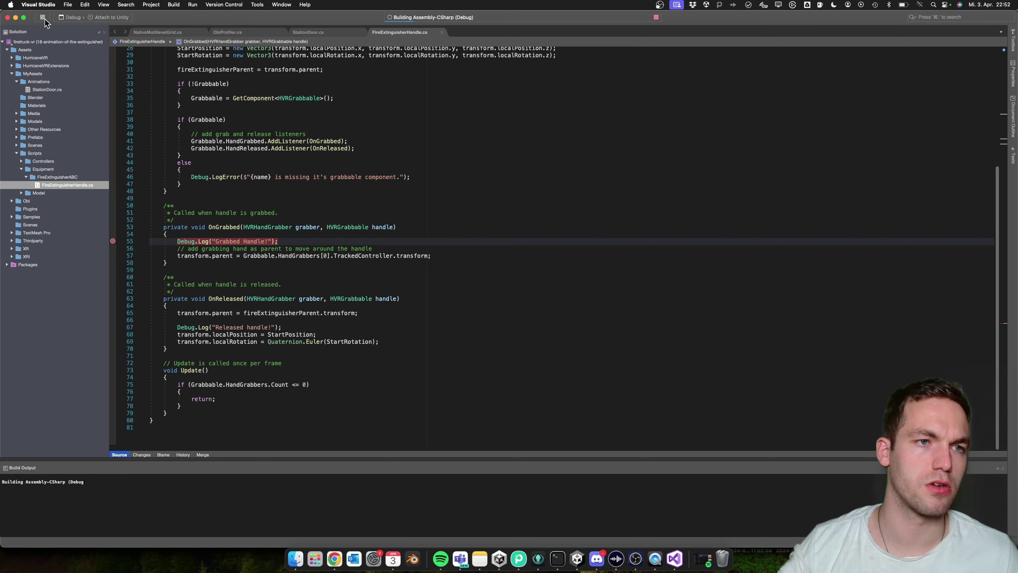
pyautogui.press('super+Tab')
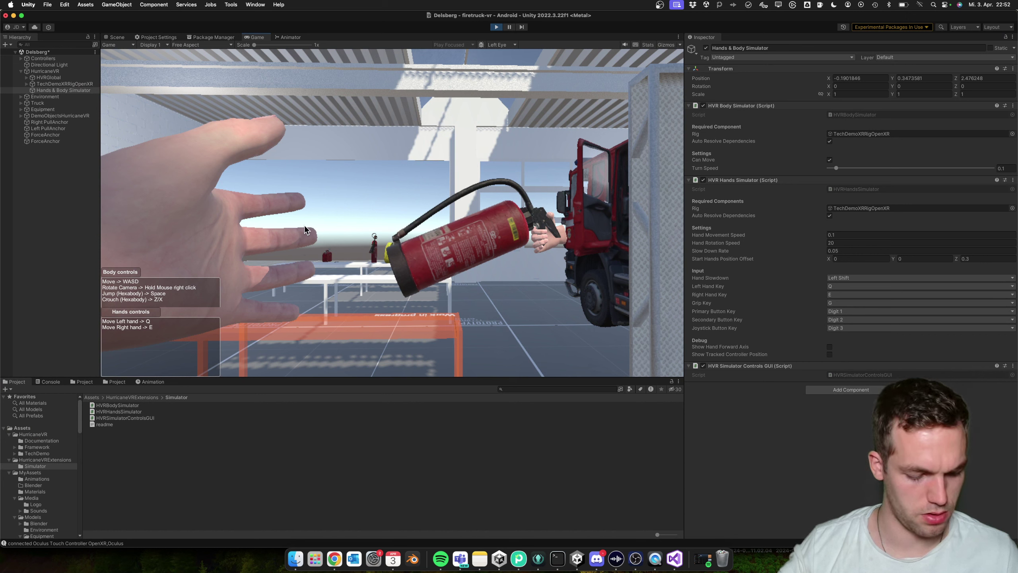
# Take control of the left hand with Q and push it toward the extinguisher hose.
pyautogui.press('q')
pyautogui.scroll(10, 342, 180)
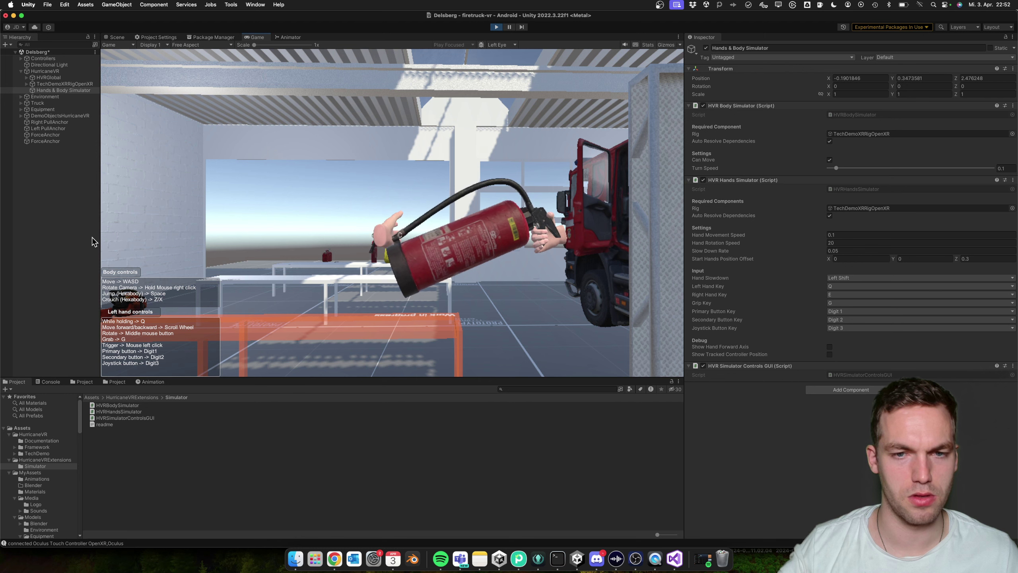
# Grab with the left hand, confirm the grabber is Physics LeftHand HVRHandGrabber, then stop debugging.
pyautogui.press('g')
pyautogui.click(310, 256)
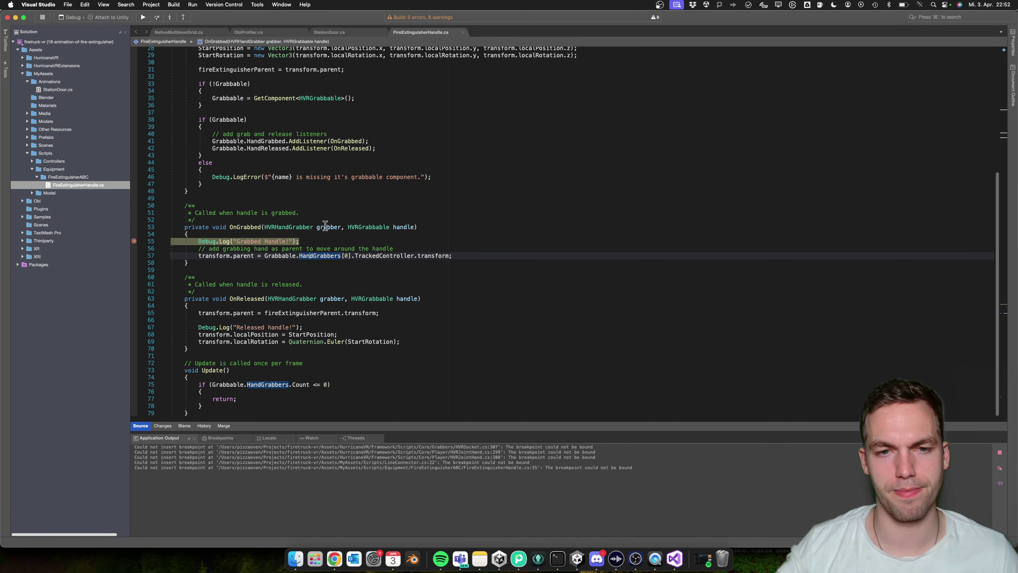
pyautogui.moveTo(330, 227)
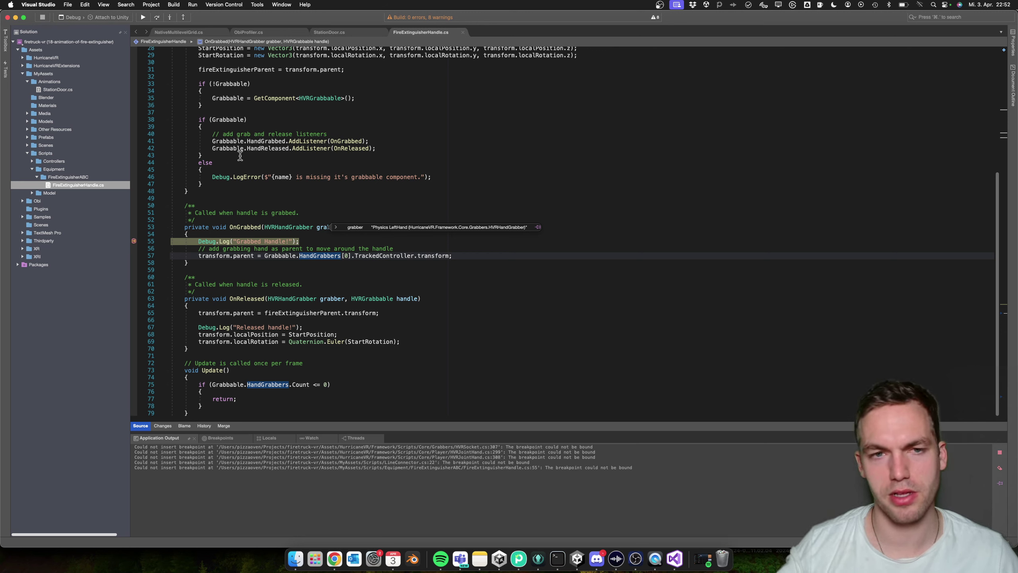
pyautogui.click(45, 19)
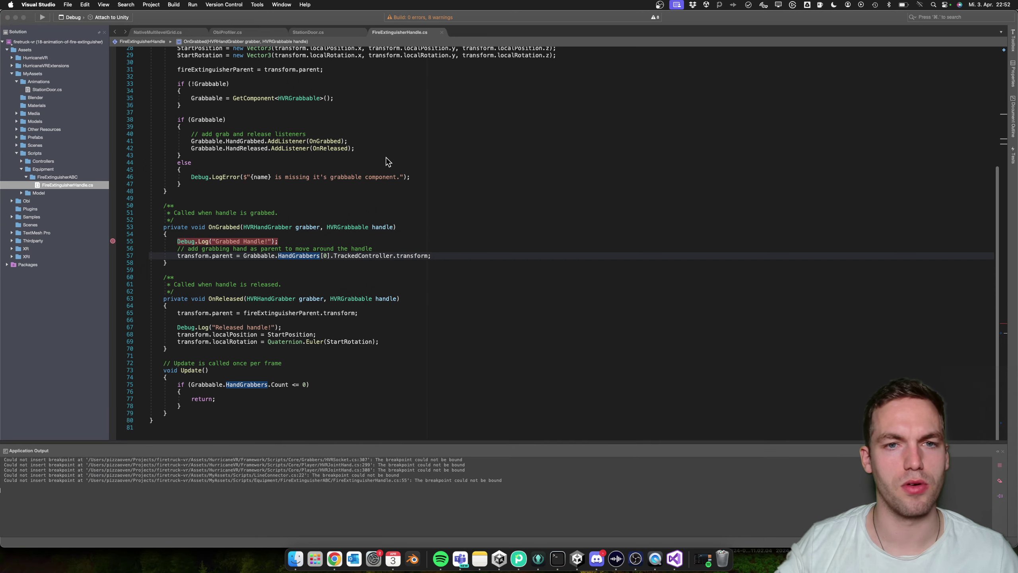
# Exit play mode and fly the Scene view toward the extinguisher on the orange table.
pyautogui.press('super+Tab')
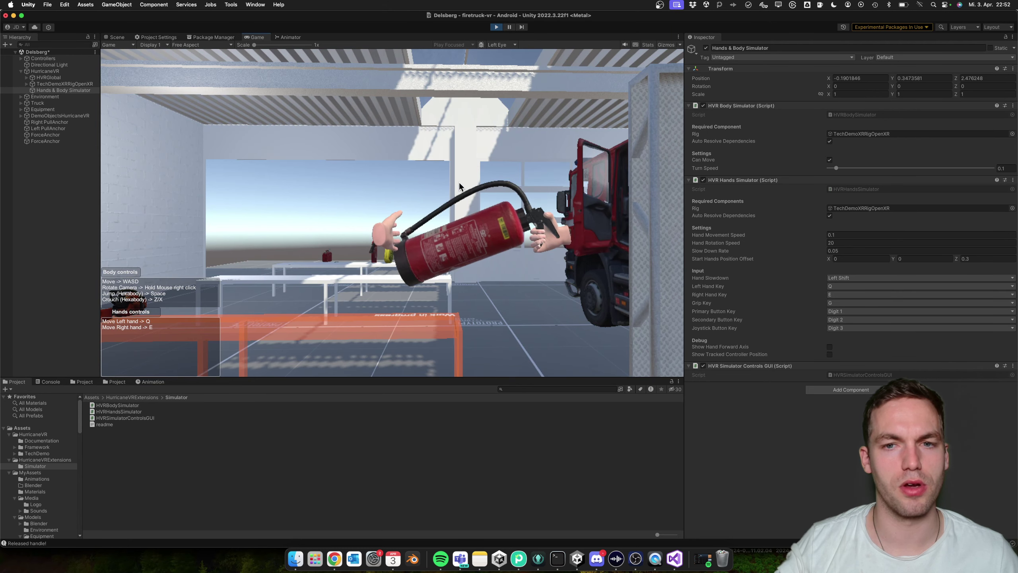
pyautogui.click(496, 27)
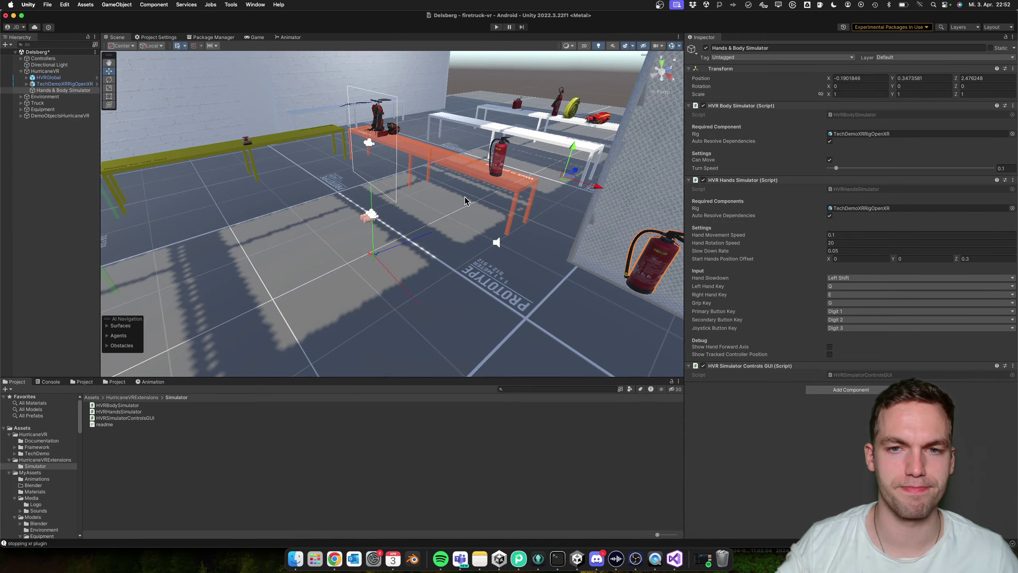
pyautogui.click(480, 195)
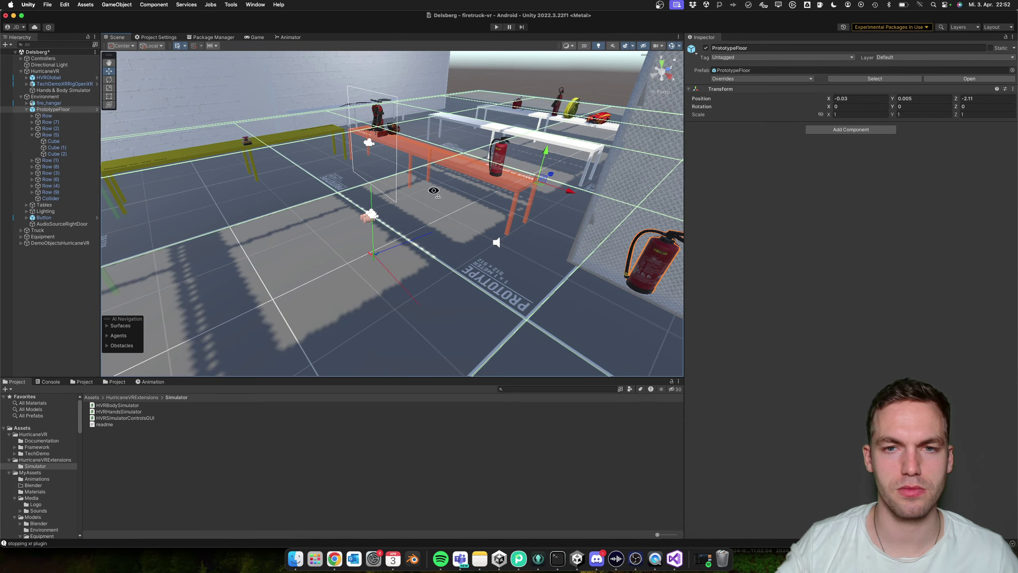
pyautogui.moveTo(434, 190); pyautogui.dragTo(453, 215, button='right')
pyautogui.press('w')
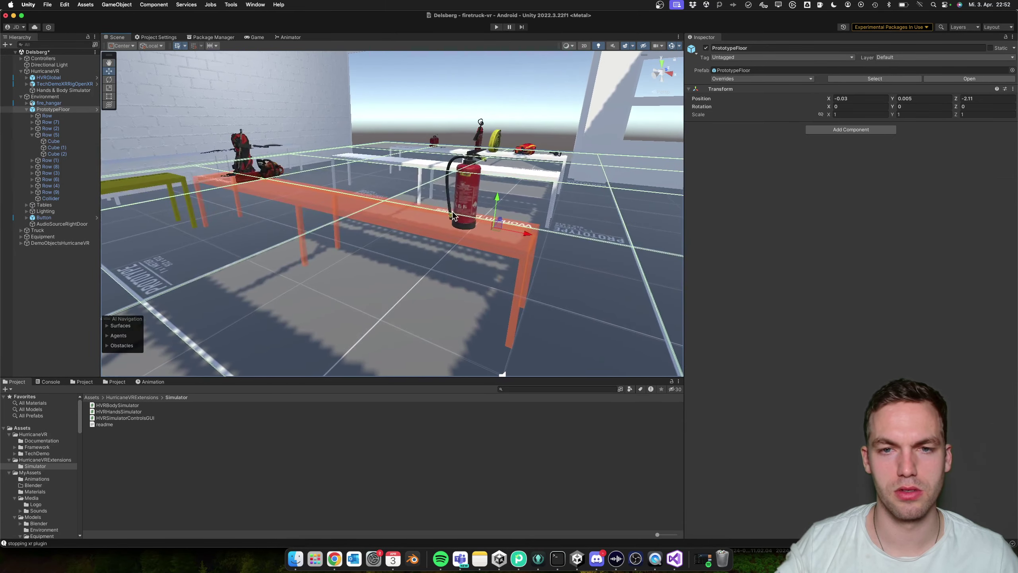
pyautogui.scroll(-10, 453, 212)
pyautogui.scroll(12, 452, 211)
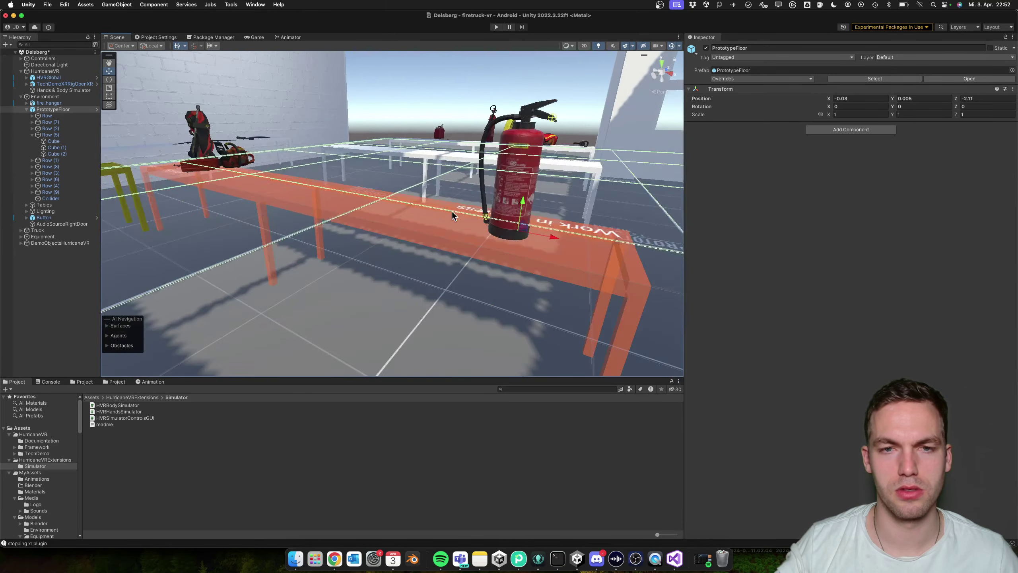
# Return to the Game view and start play mode again.
pyautogui.click(152, 37)
pyautogui.click(247, 37)
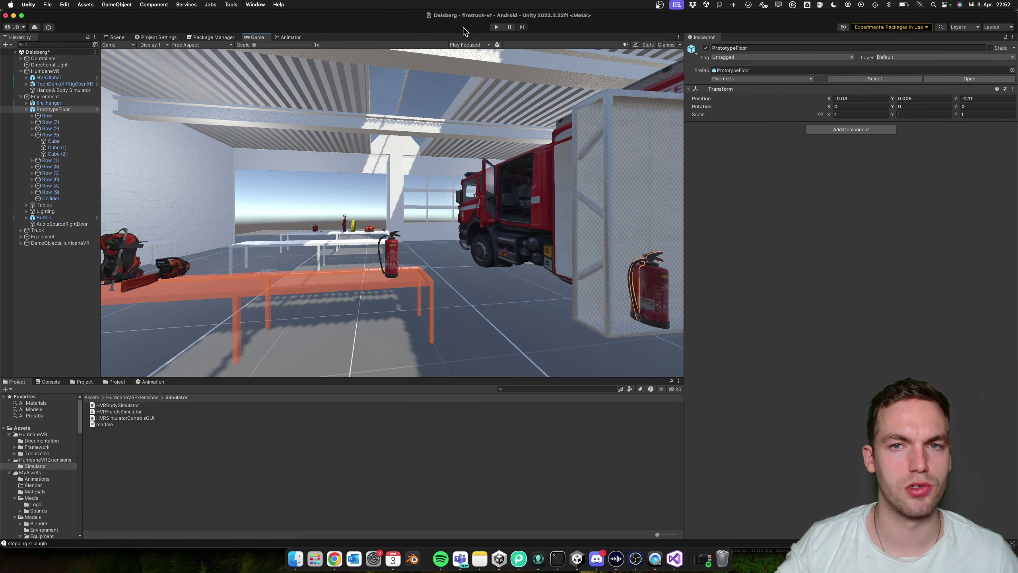
pyautogui.click(497, 27)
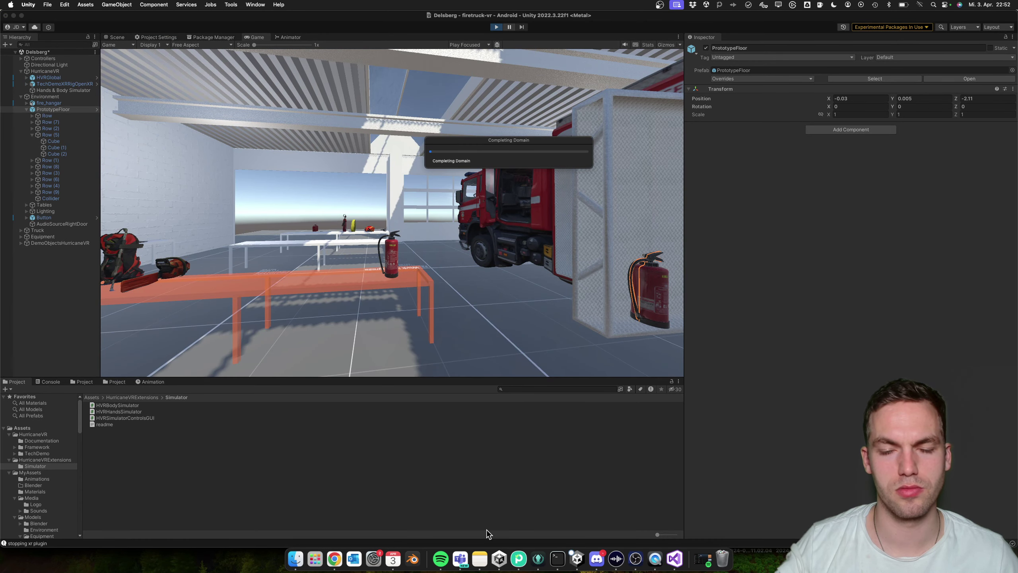